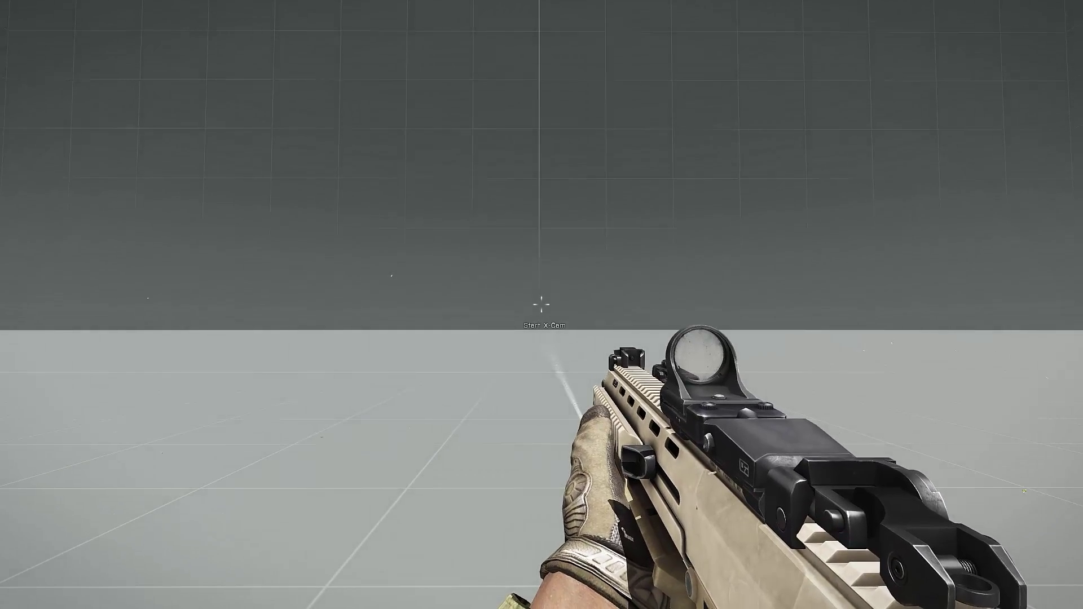
Start X-Cam, switch it to object editing and load the saved project Tutorial_3.
key(space)
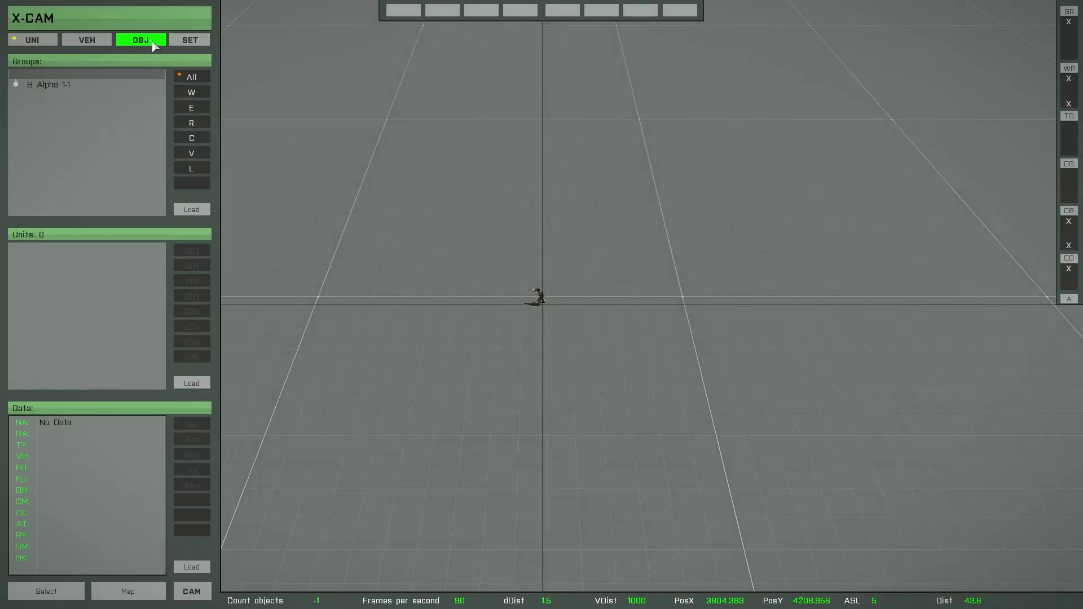
click(152, 41)
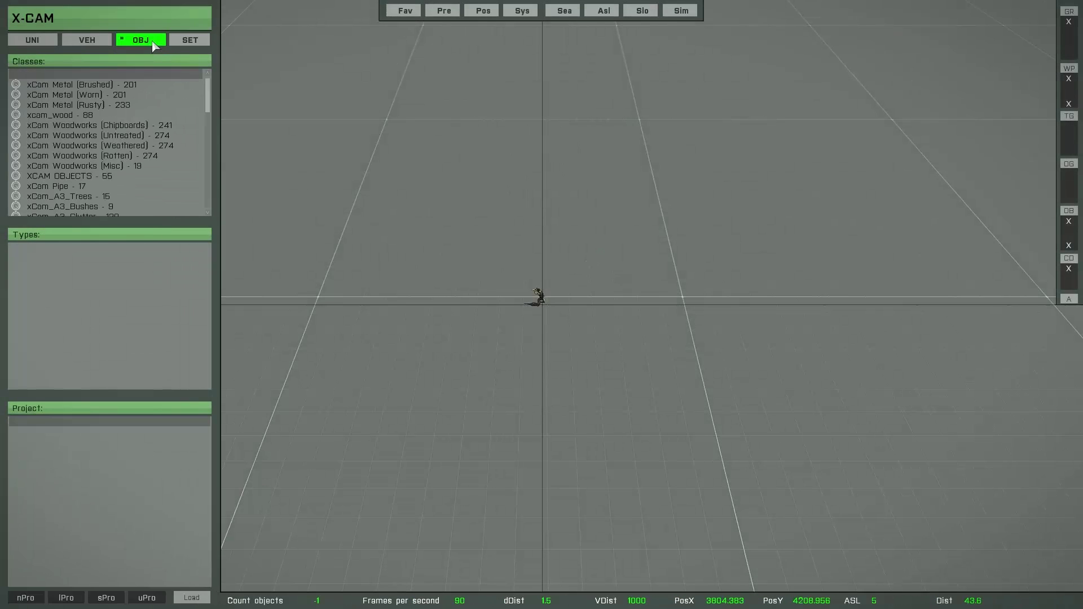
click(70, 599)
click(325, 191)
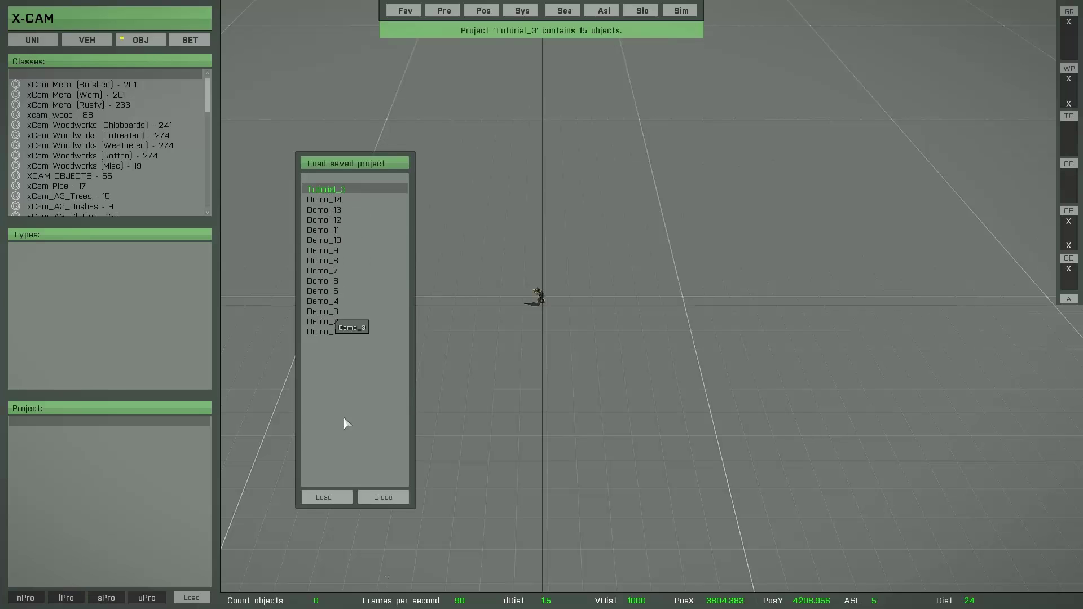
click(341, 499)
Add an xcam_vo_seda lamp pole from the xCam_A2_Poles class near the end of the pavement strip.
right_drag(458, 477, 621, 456)
key(w)
key(a)
key(s)
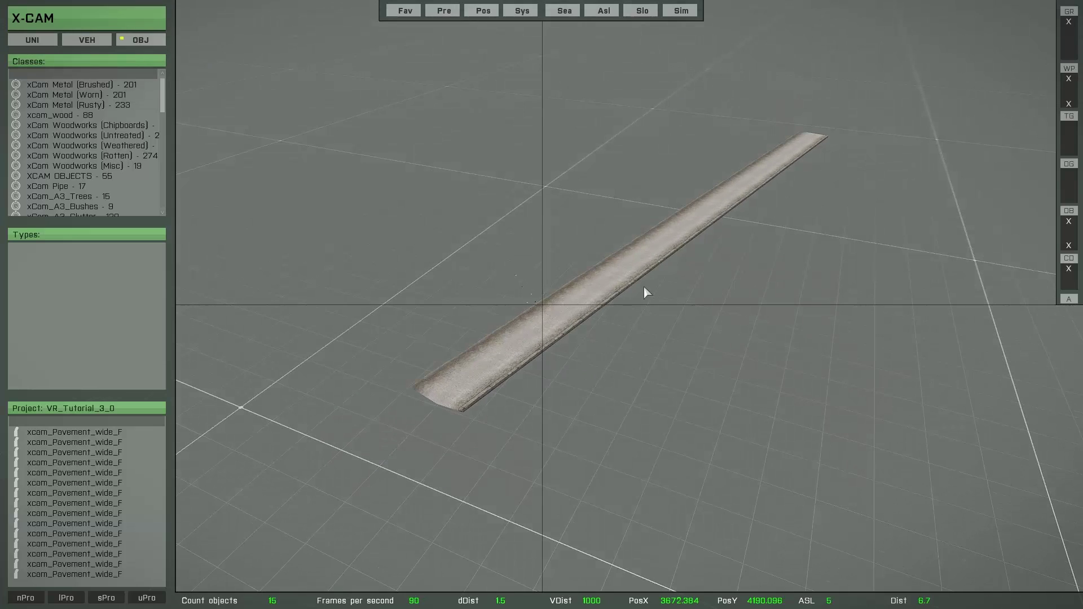
key(d)
right_drag(580, 366, 566, 412)
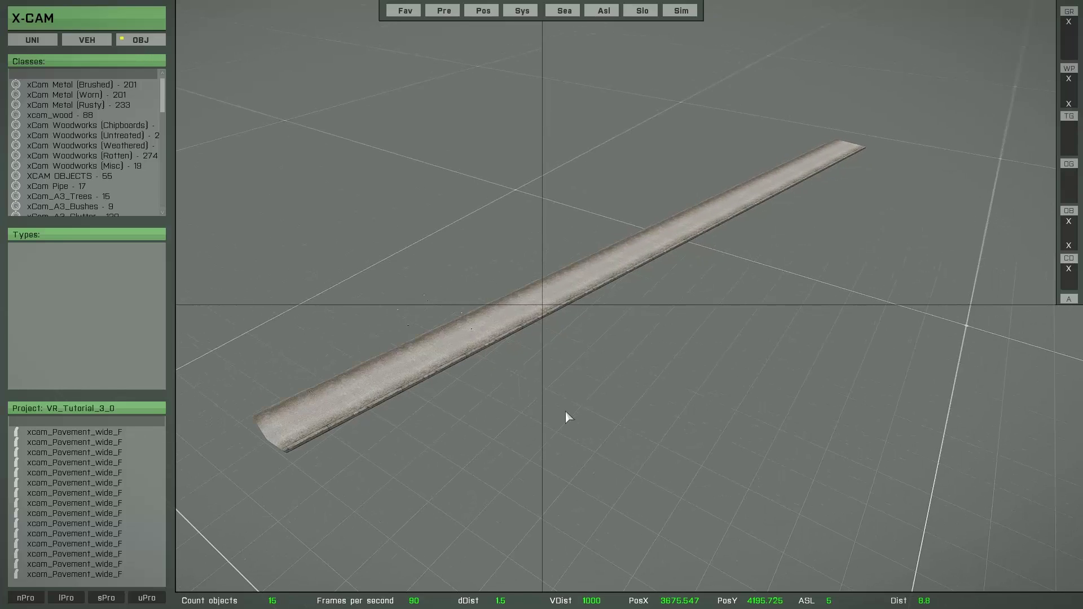
scroll(567, 413, down, 3)
mouse_move(195, 123)
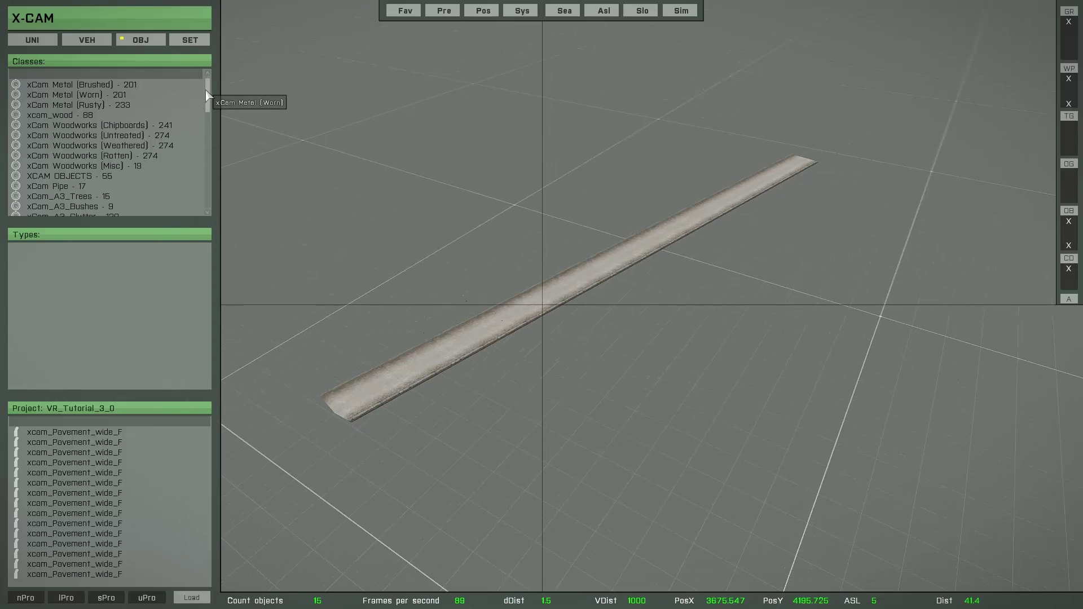
drag(208, 97, 216, 164)
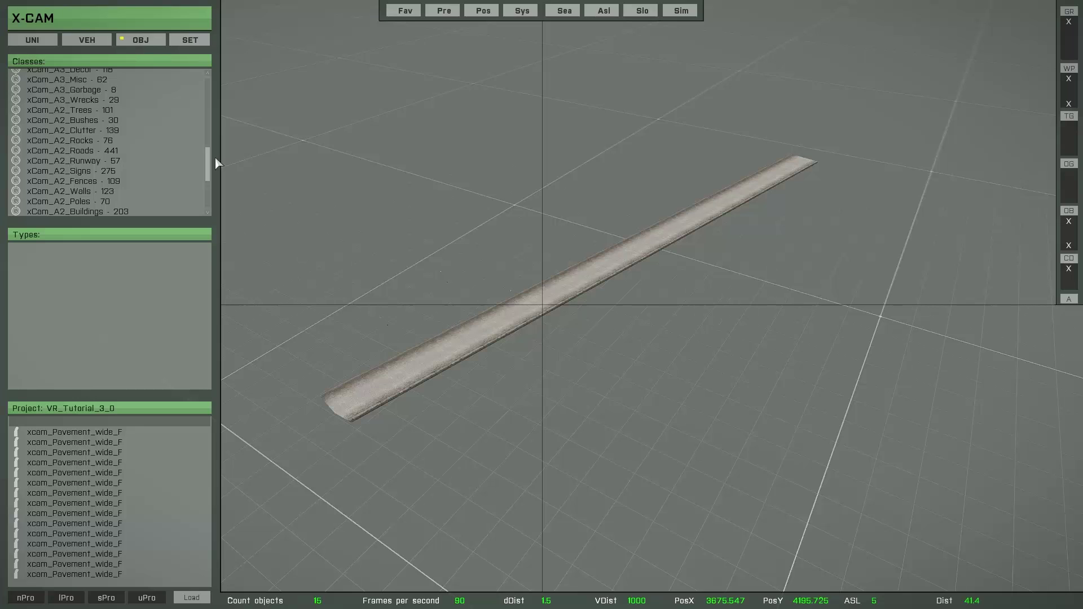
click(89, 202)
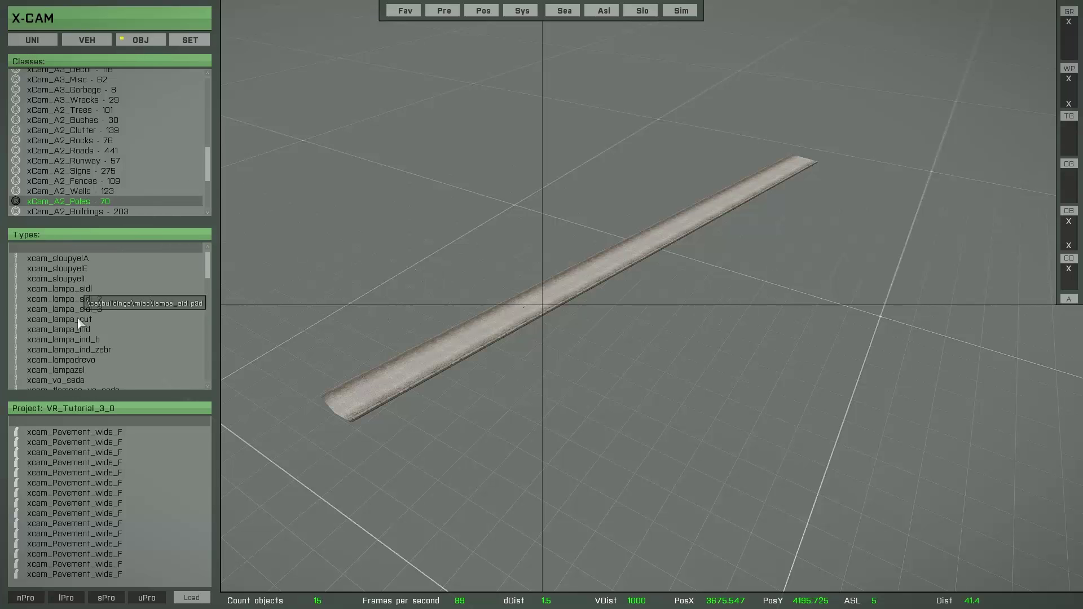
click(75, 380)
Turn the lamp pole to face the pavement and position it against the corner at the pavement's end.
scroll(436, 425, up, 3)
right_drag(536, 471, 539, 367)
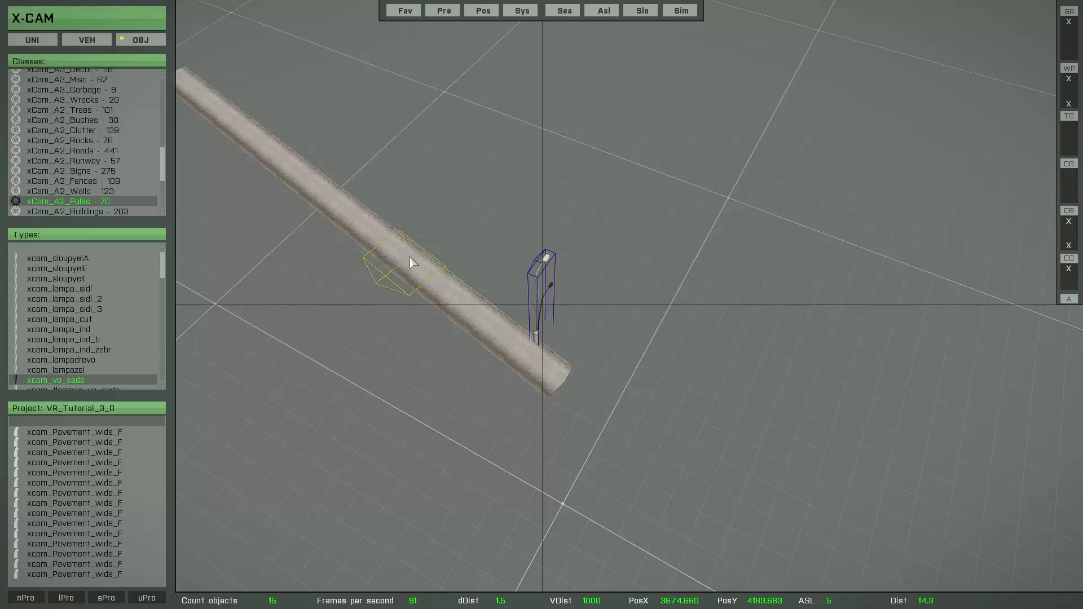
key(e)
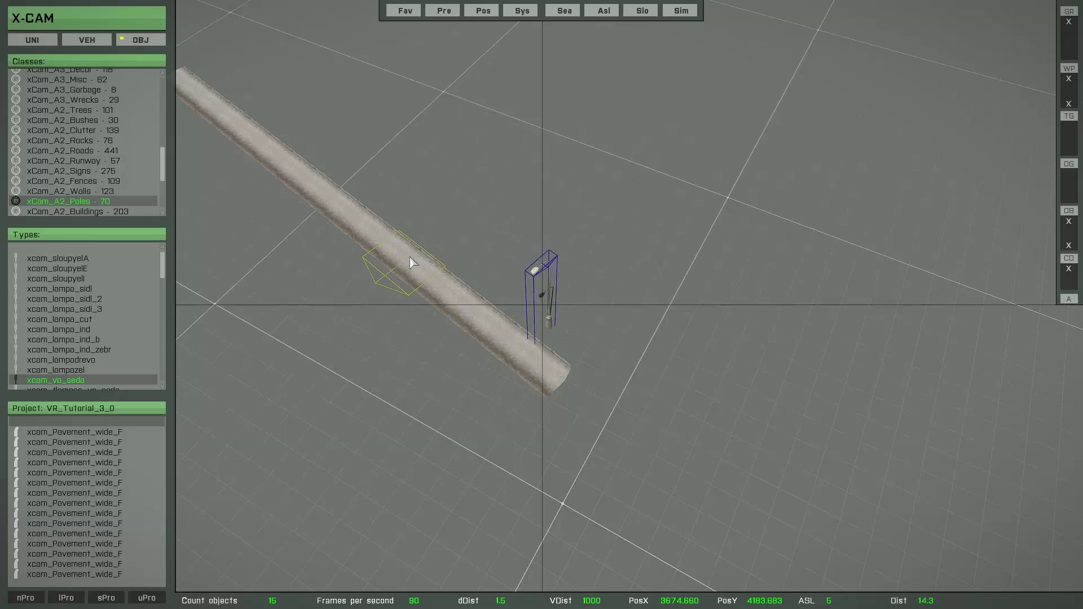
key(s)
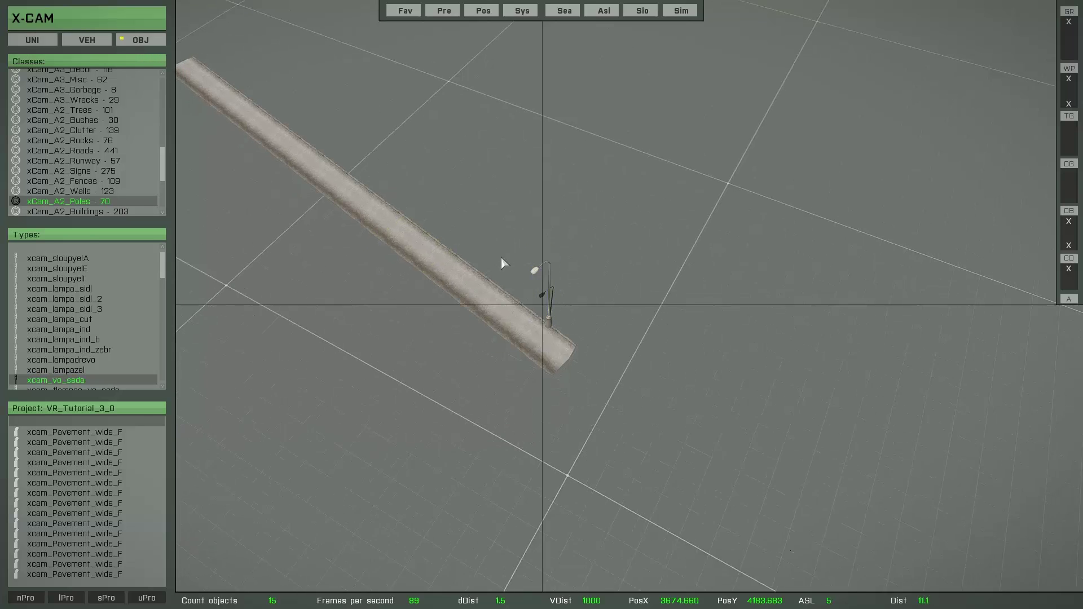
scroll(563, 381, up, 3)
scroll(563, 381, up, 3)
key(space)
right_drag(541, 351, 576, 337)
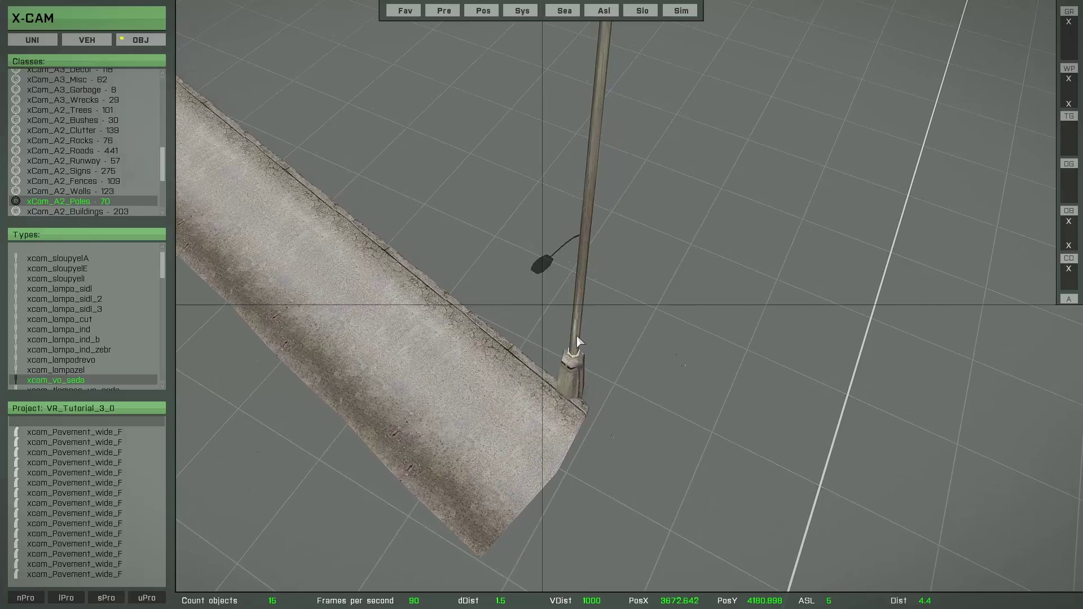
click(577, 334)
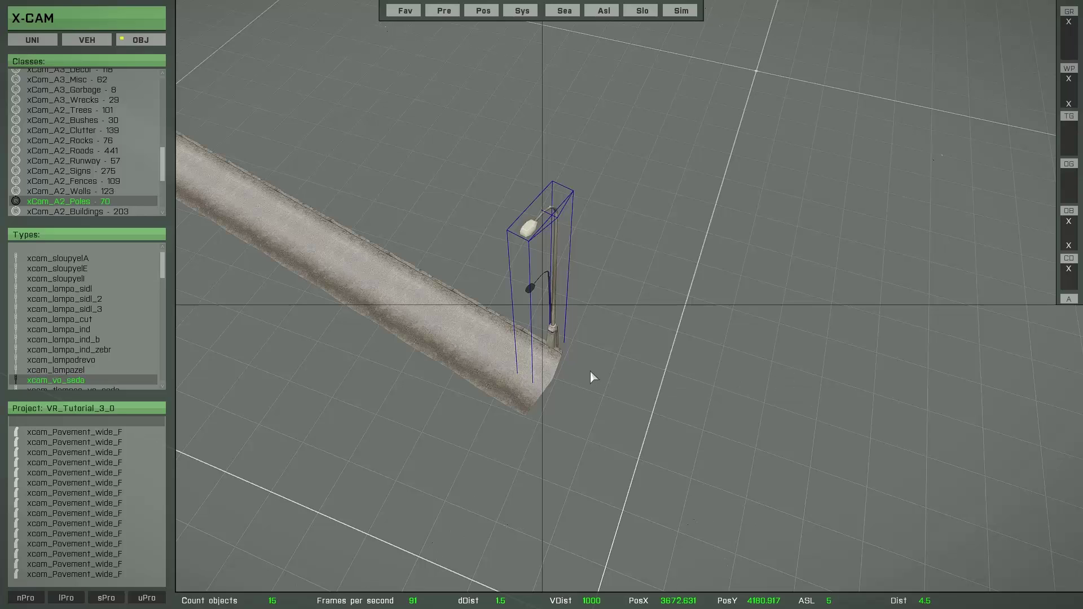
Set the copy direction to South, copy the lamp pole and move the copy to the pavement's opposite end.
key(Right)
key(Down)
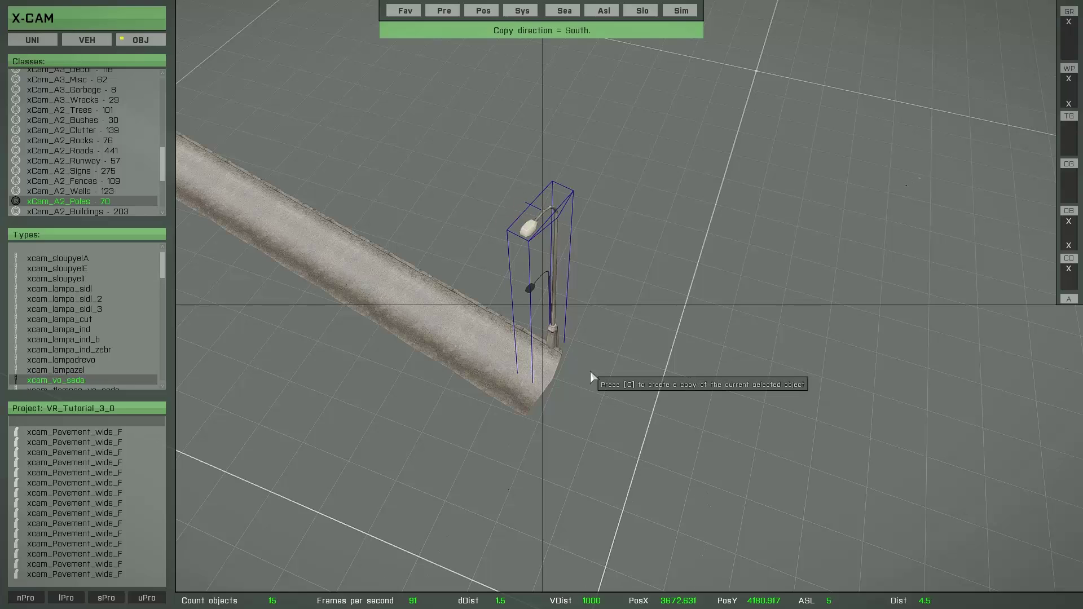
key(c)
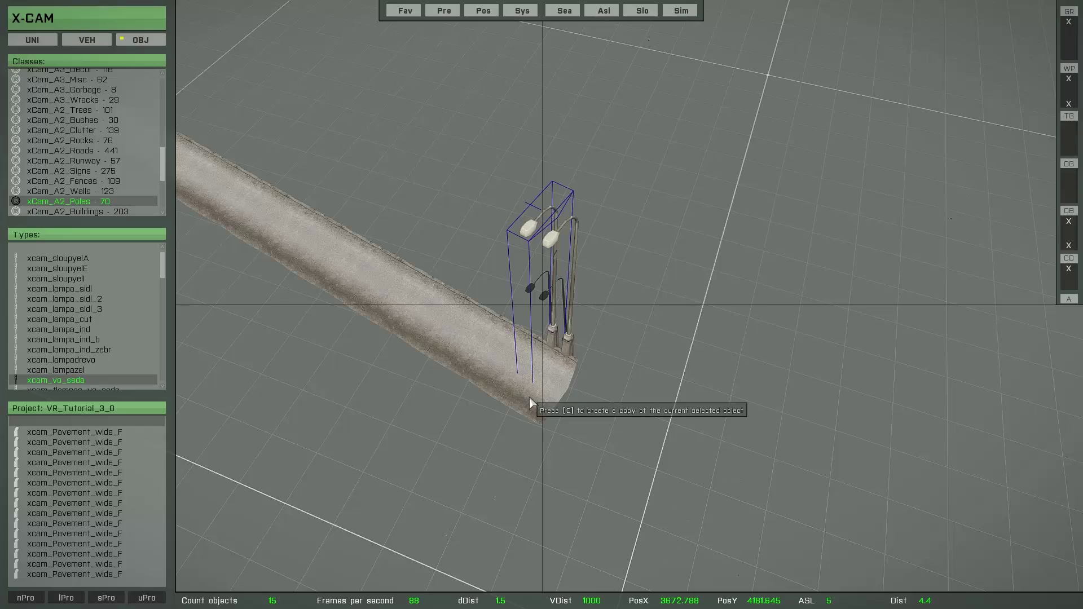
drag(523, 397, 707, 509)
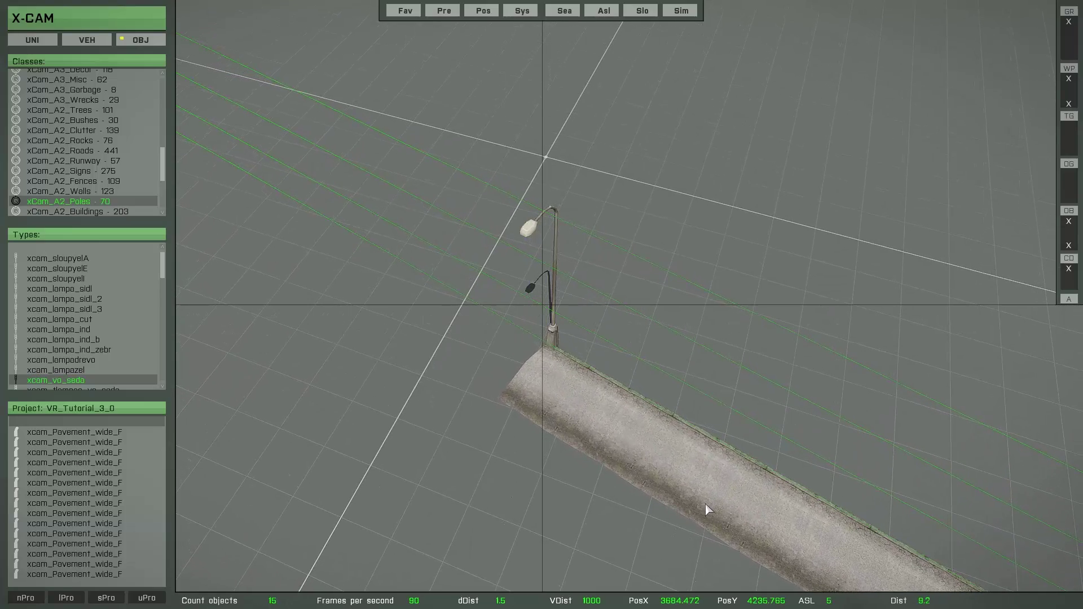
right_drag(563, 480, 592, 476)
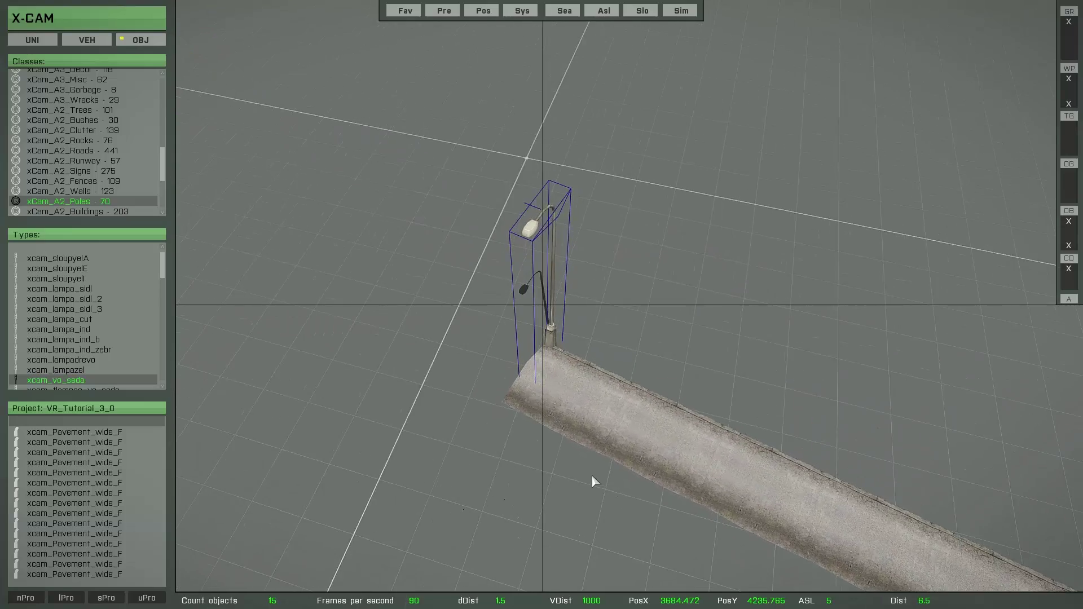
Copy the lamp pole again, place the copy midway along the pavement's edge and deselect it.
key(Left)
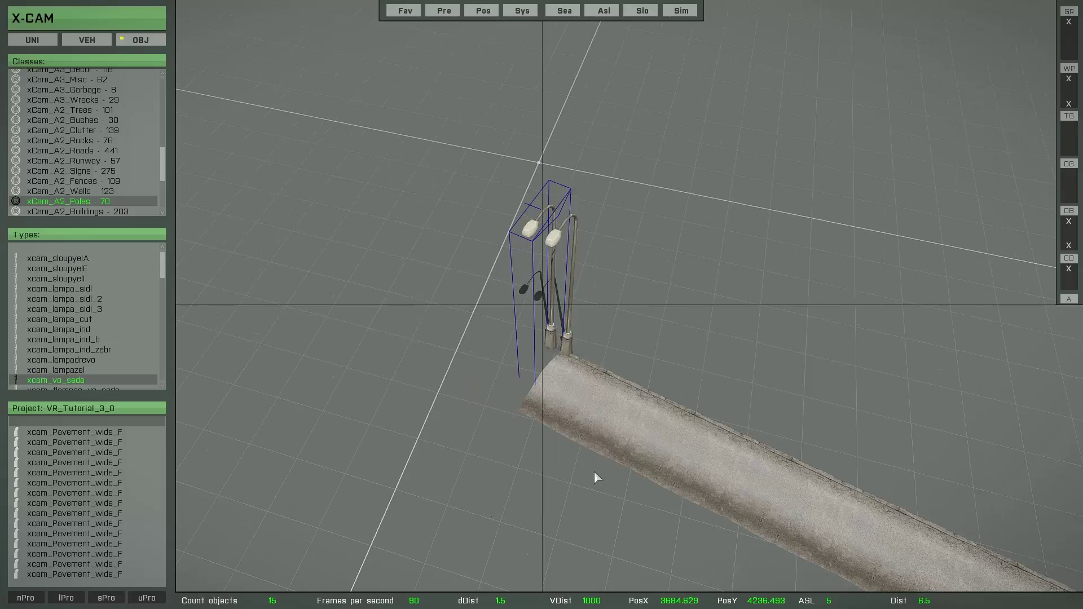
drag(595, 472, 554, 361)
scroll(571, 378, down, 2)
right_drag(553, 361, 667, 405)
scroll(665, 405, down, 3)
drag(665, 407, 675, 470)
right_drag(675, 470, 676, 435)
scroll(564, 422, up, 3)
scroll(689, 414, up, 3)
scroll(676, 435, down, 1)
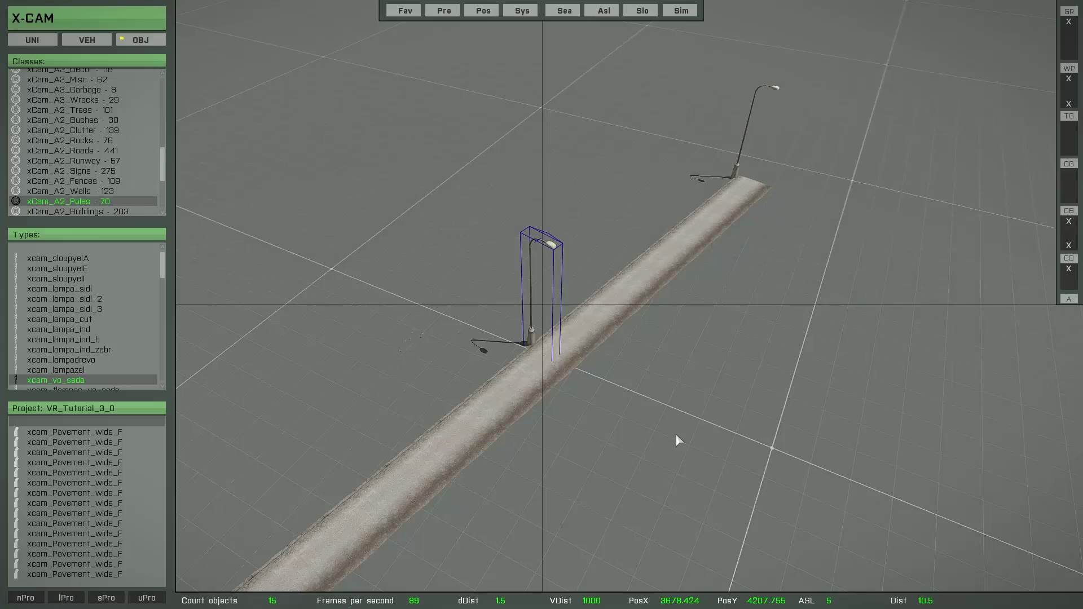
key(space)
key(s)
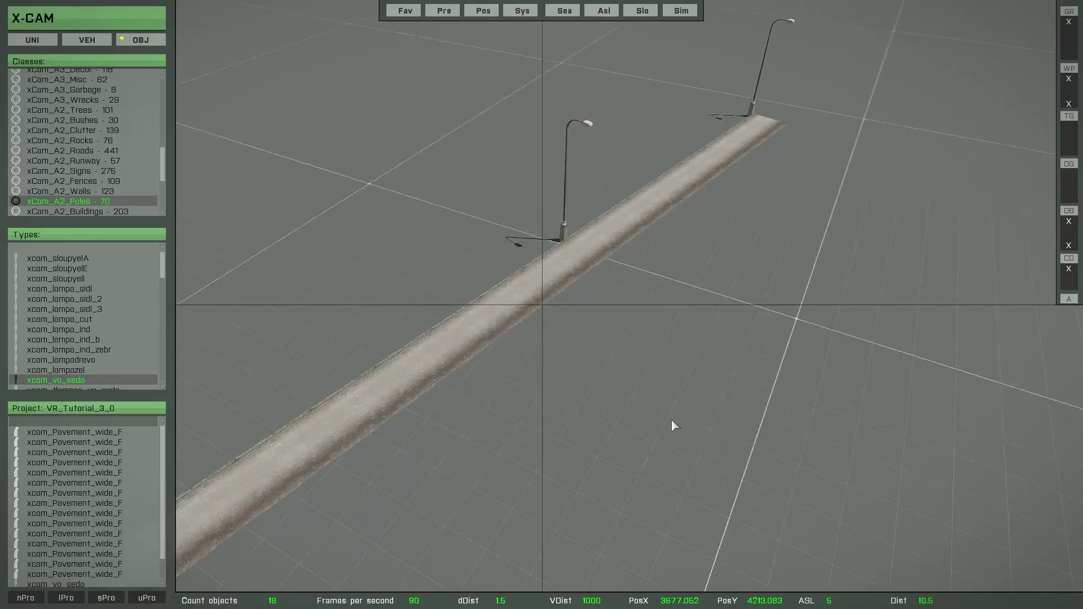
key(z)
right_drag(594, 398, 702, 312)
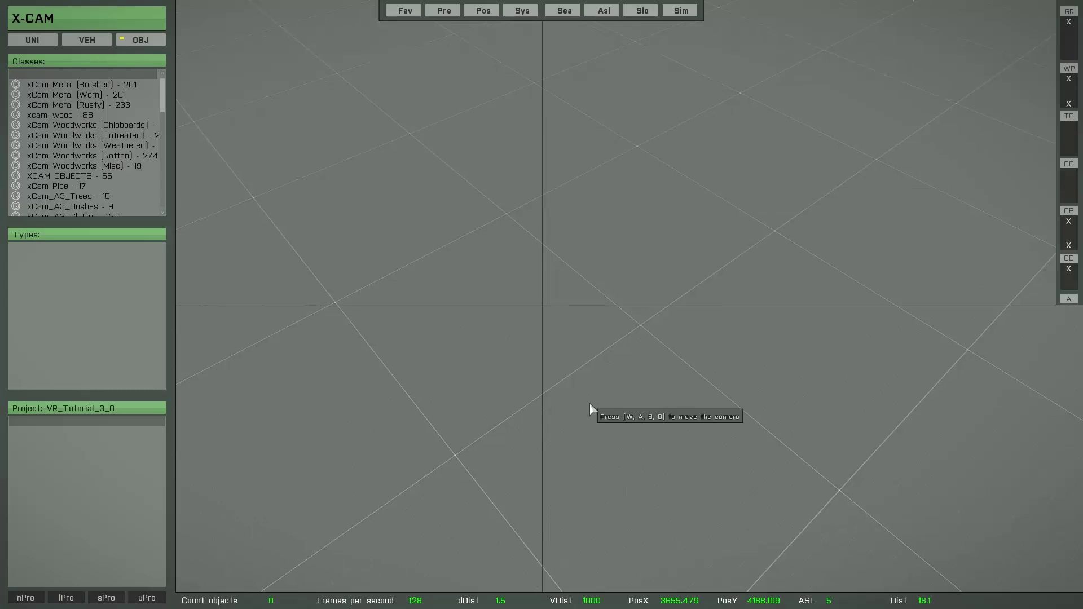
Place a Land_VR_Block_02_F block from the Structures (Virtual Reality) class on the empty ground.
mouse_move(222, 171)
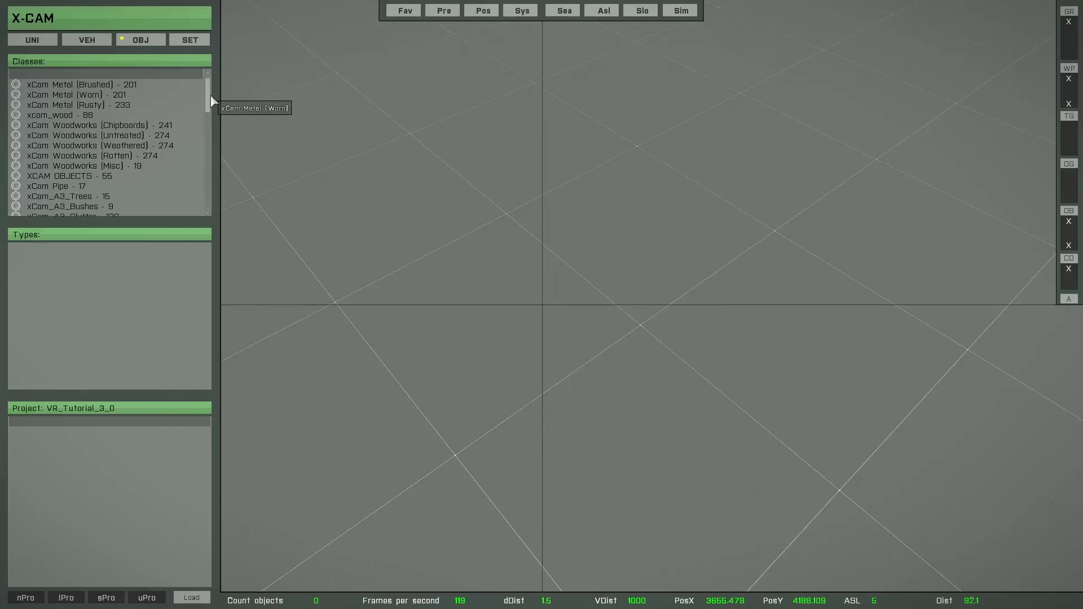
drag(211, 97, 207, 213)
click(97, 211)
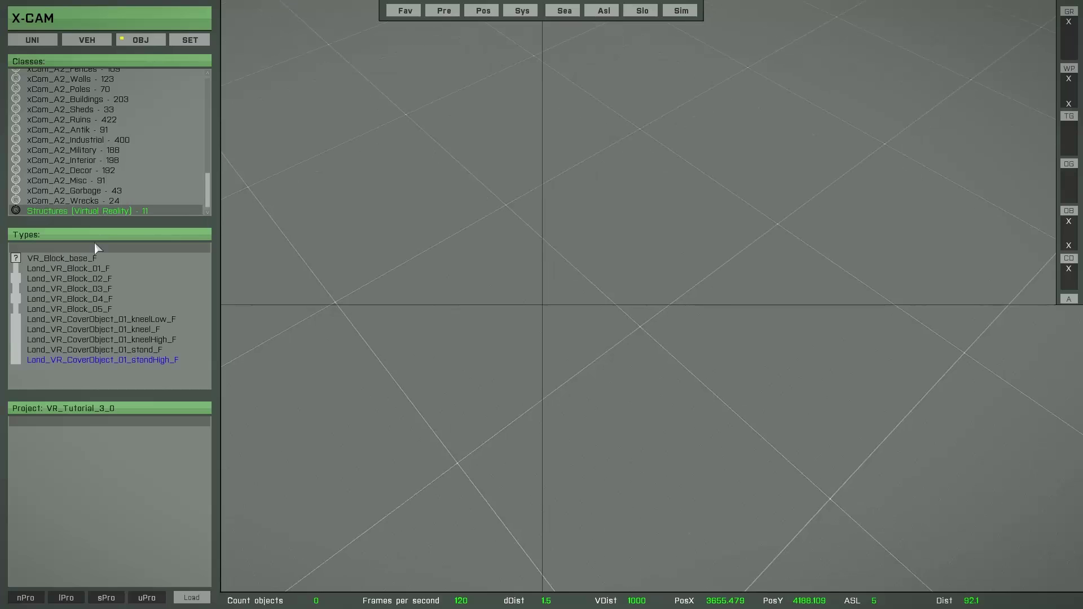
click(97, 278)
key(d)
key(w)
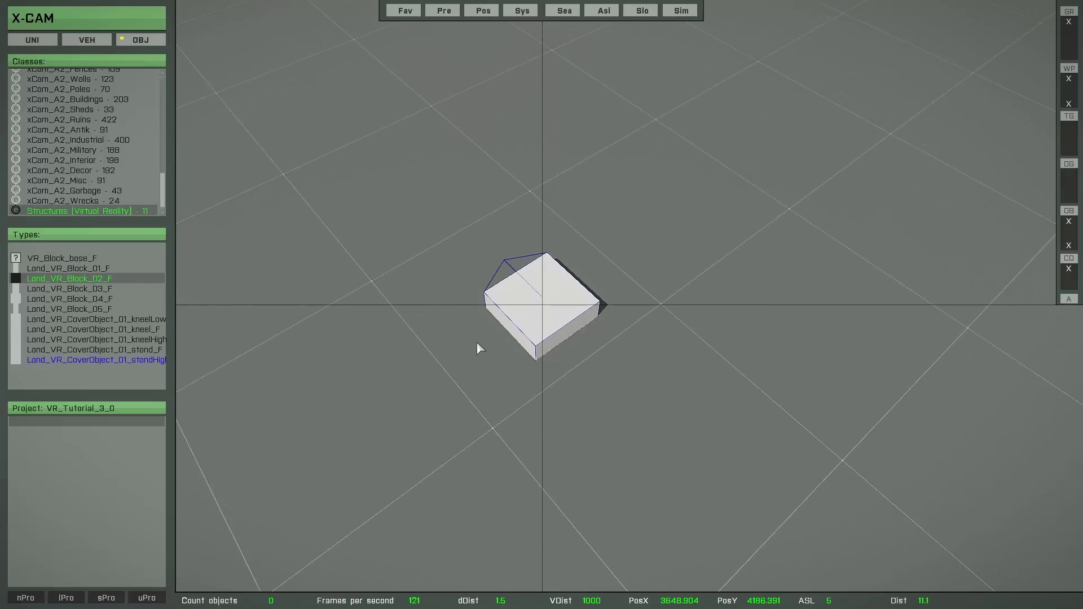
Copy the block to the north, cycling the copy direction clockwise through the compass directions and back to north.
key(Up)
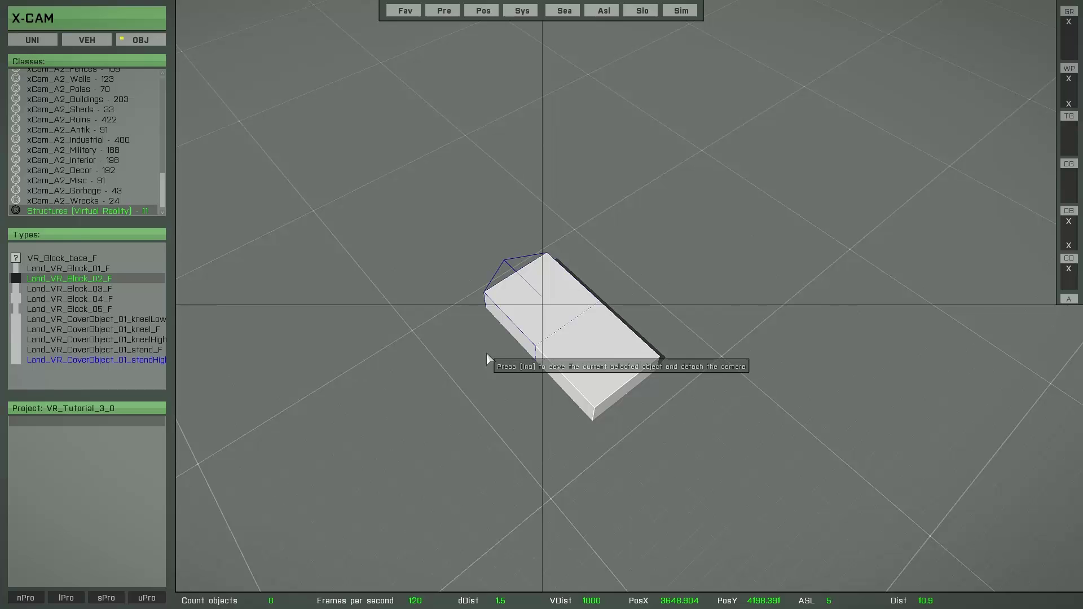
key(c)
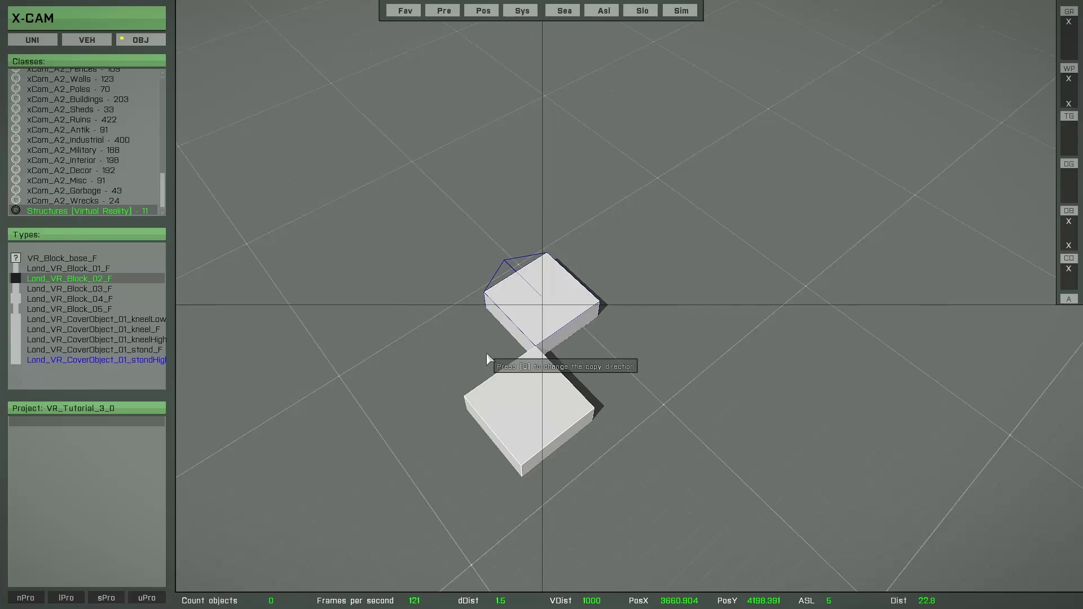
key(q)
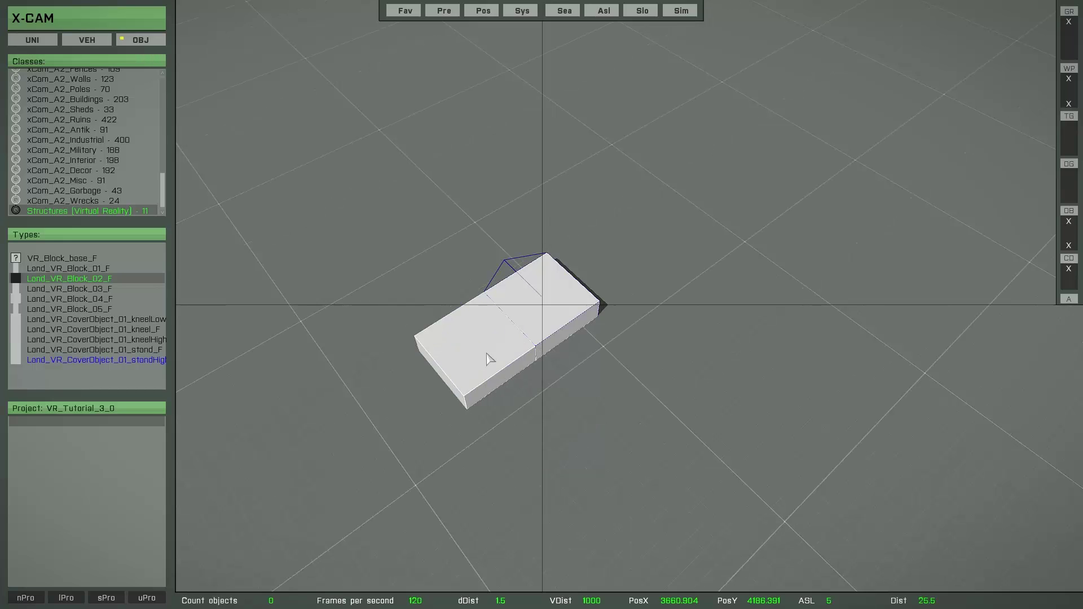
key(q)
key(q)
key(q)
key(q)
key(q)
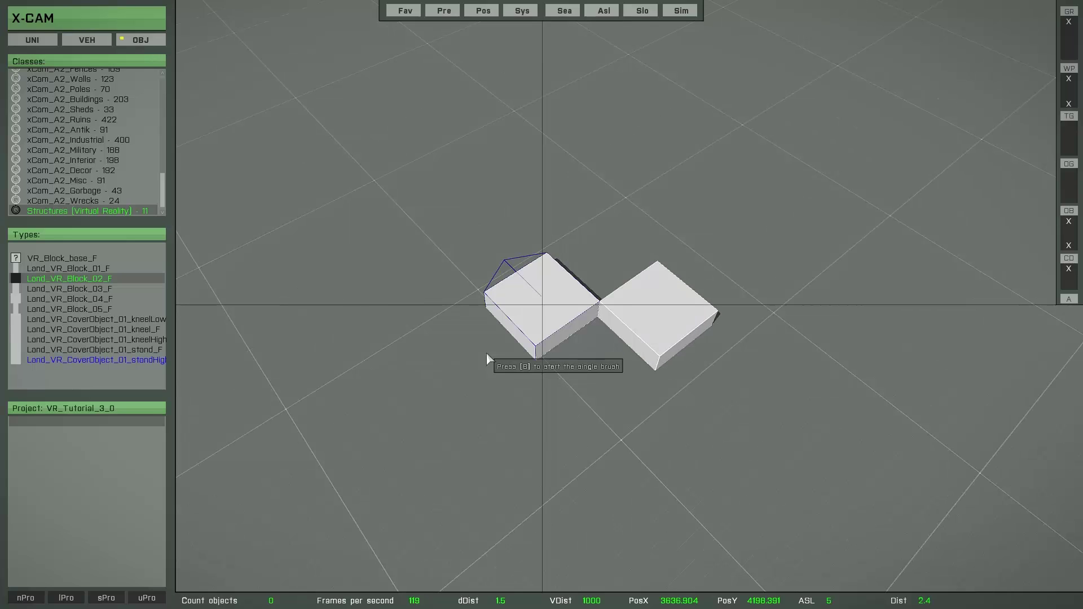
key(q)
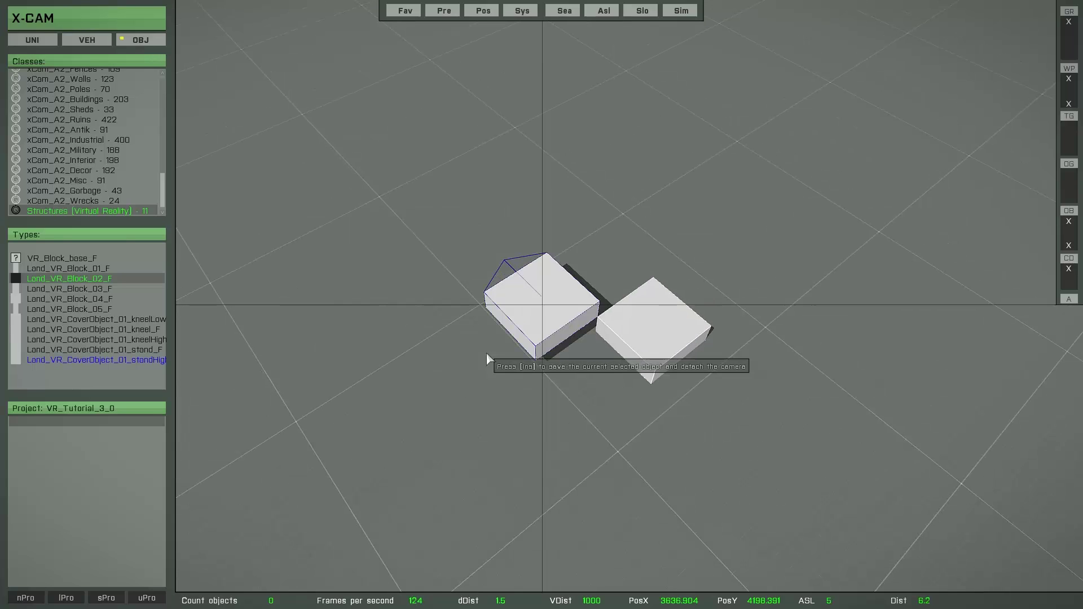
key(q)
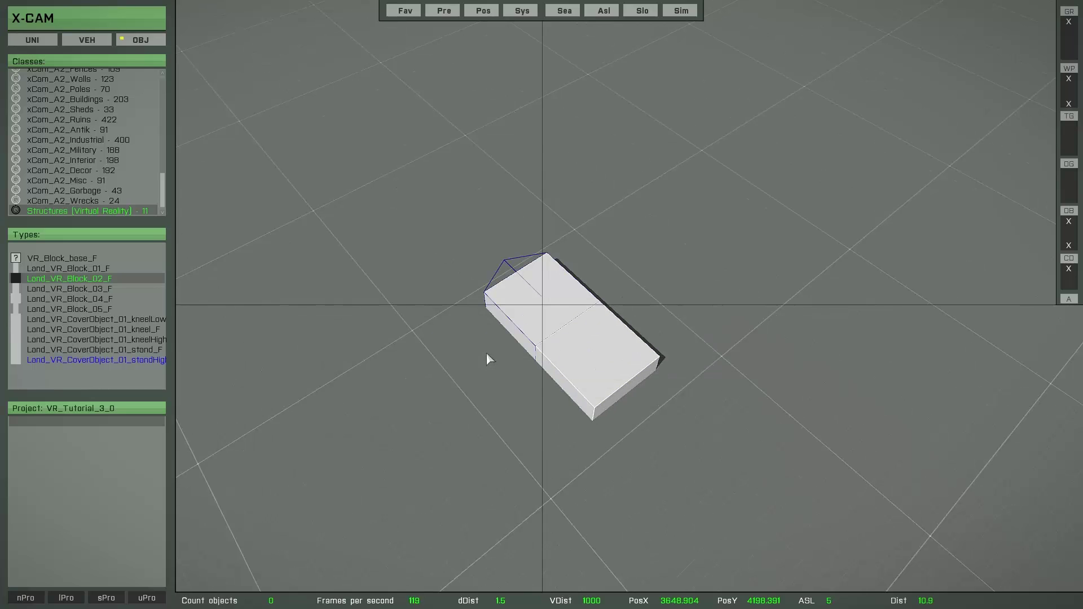
Copy the block repeatedly to the north to build a long straight row of adjoining blocks.
key(c)
key(c)
scroll(486, 354, up, 2)
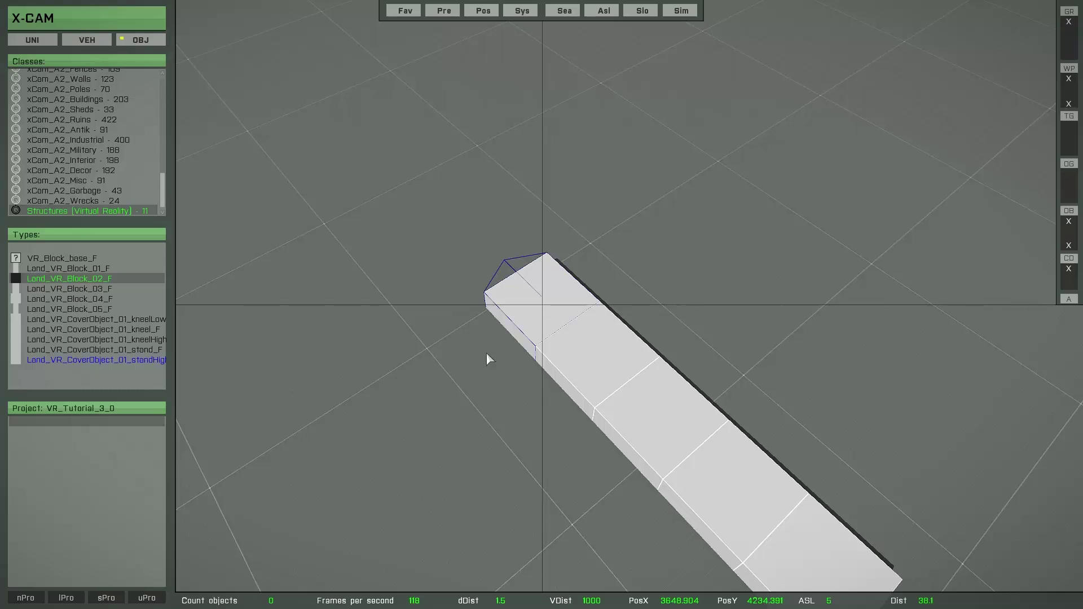
scroll(486, 355, up, 3)
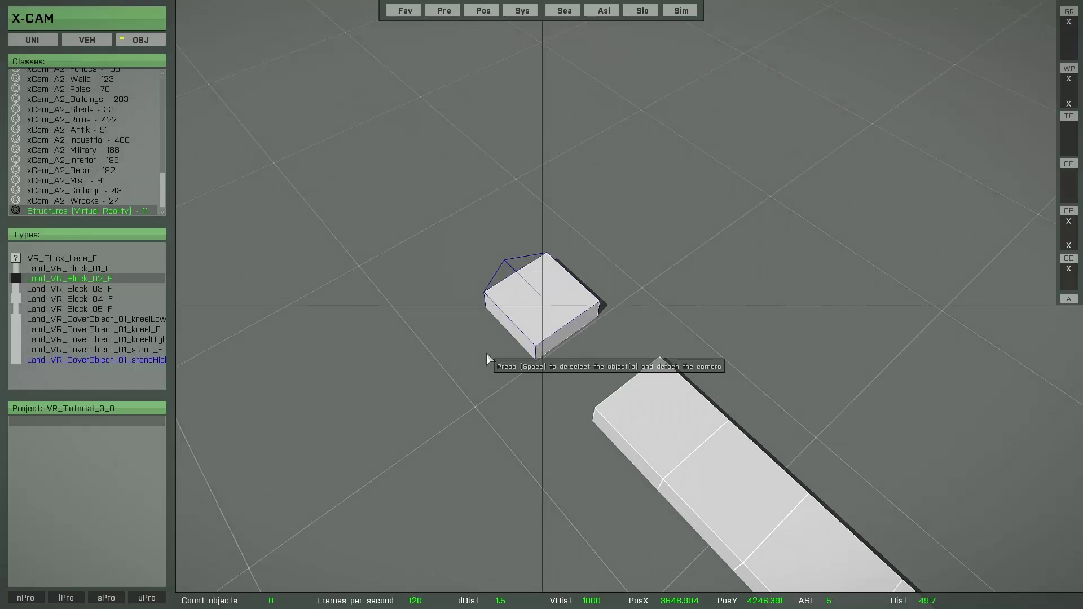
scroll(487, 352, up, 5)
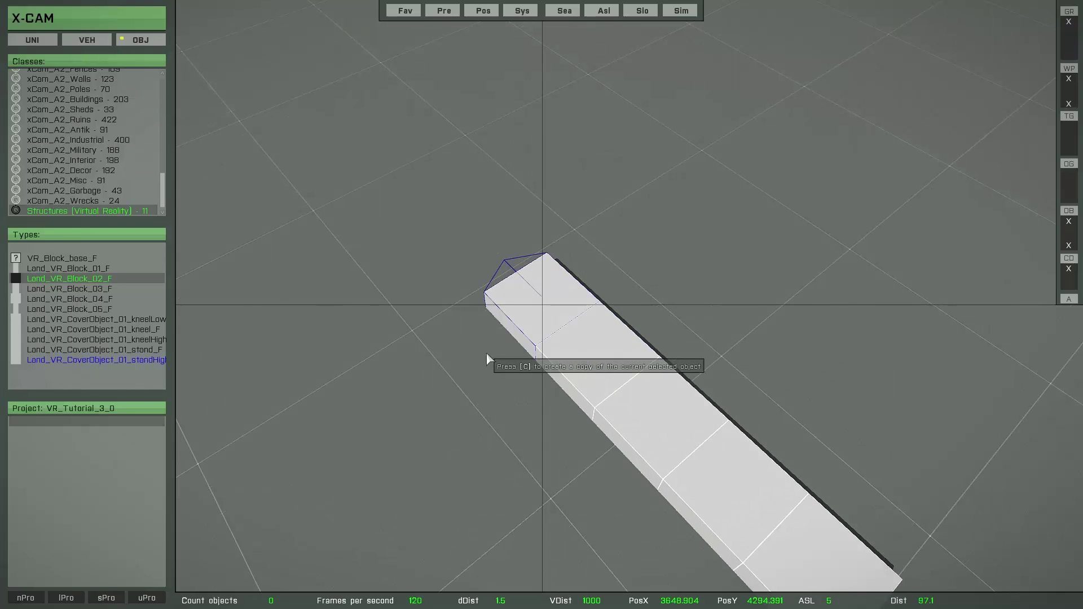
scroll(487, 359, up, 6)
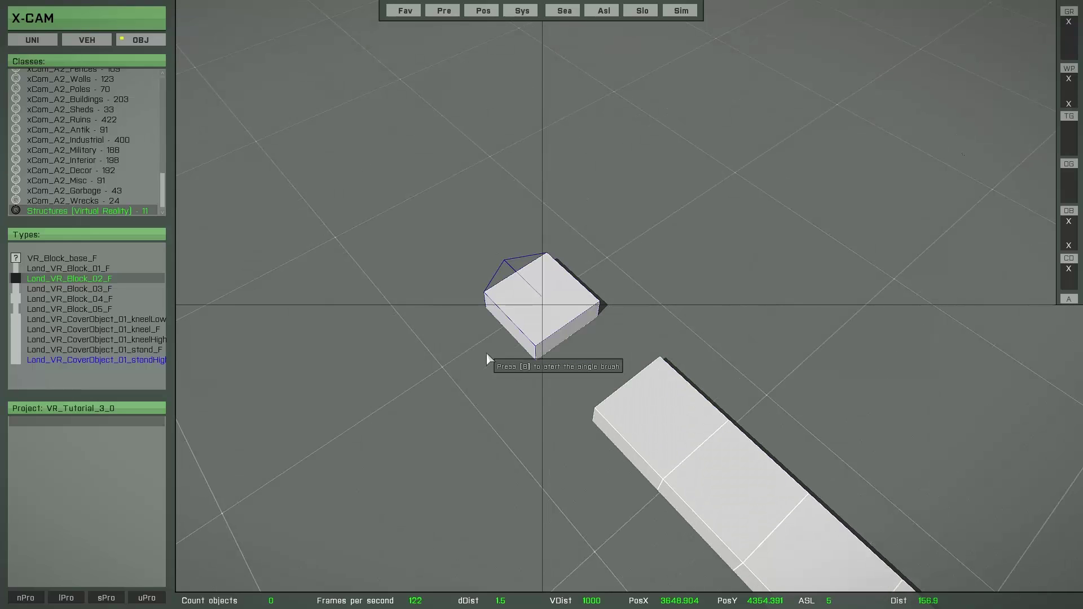
key(Up)
key(Up)
key(Up)
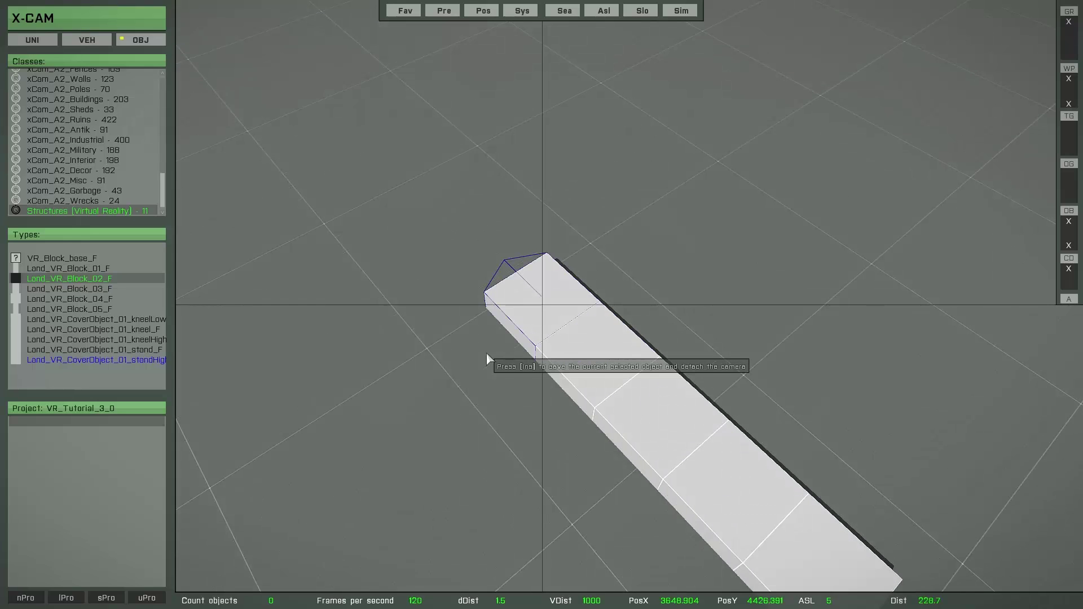
Build another row northward from a single Land_VR_Block_02_F block, copying it repeatedly with the copies stepped up and down in height.
drag(526, 342, 708, 512)
drag(761, 460, 729, 356)
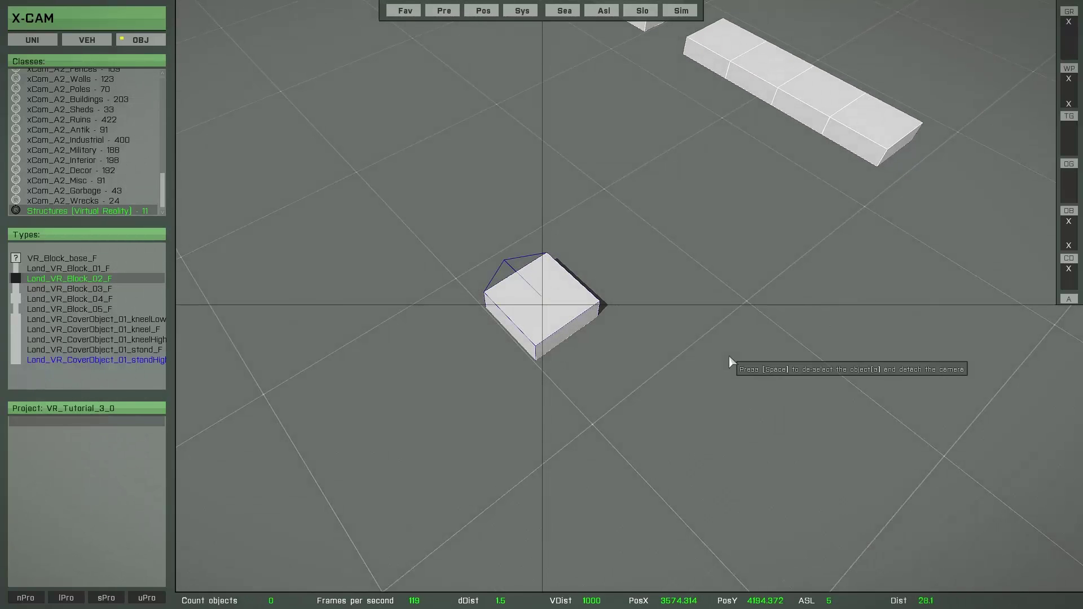
key(c)
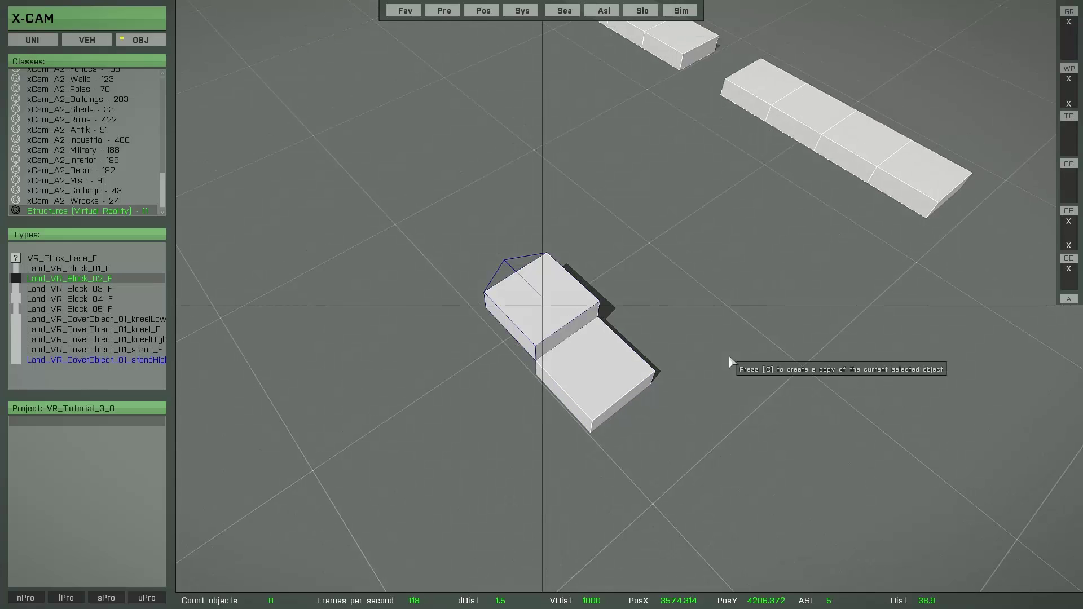
key(c)
key(c)
key(c)
key(c)
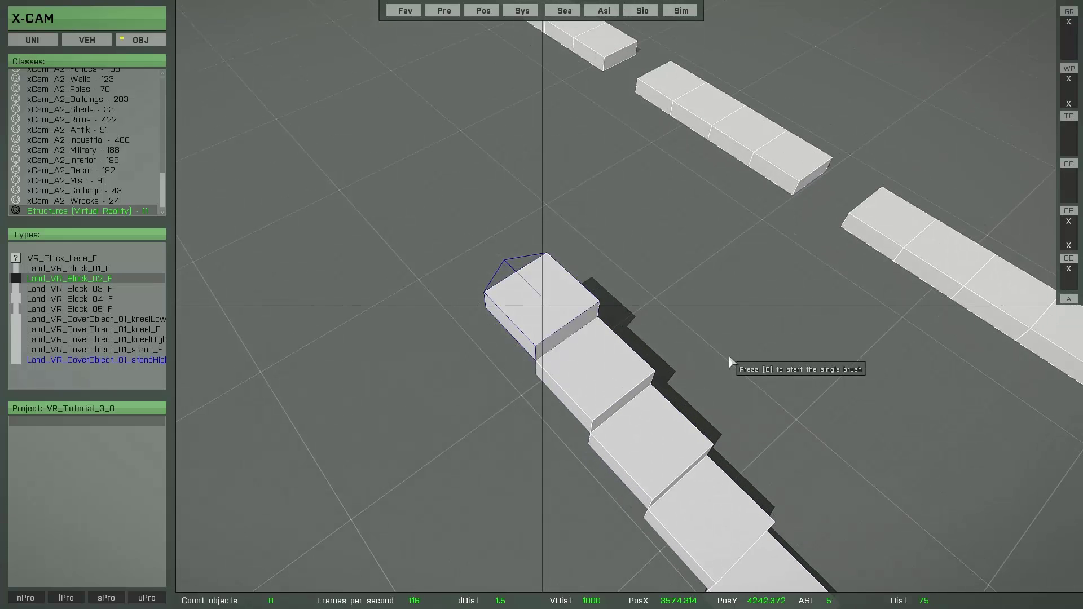
key(c)
key(c)
key(c)
key(c)
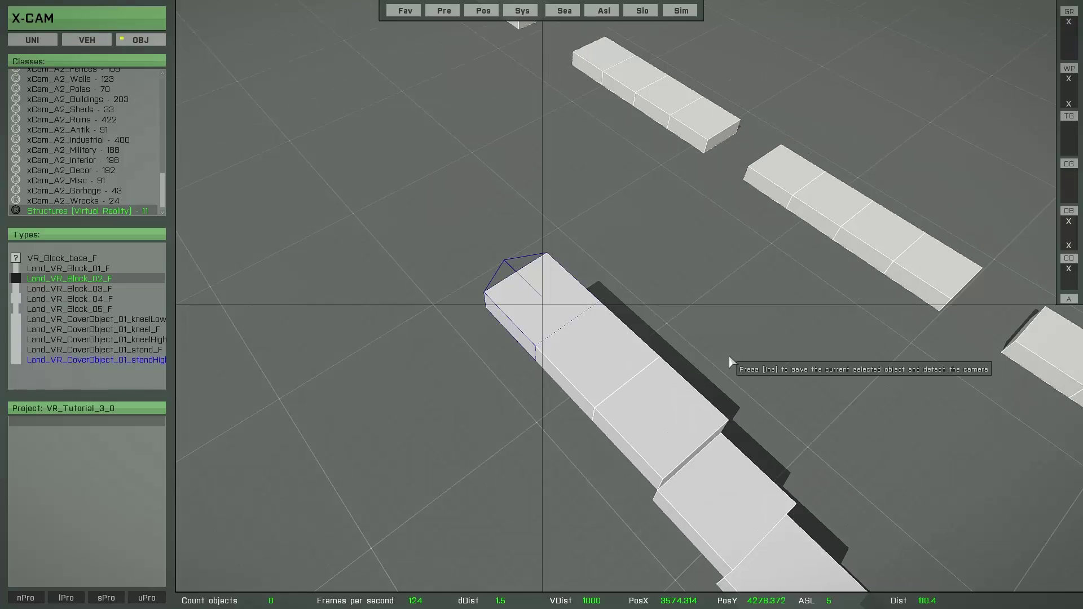
key(c)
key(c)
key(c)
key(c)
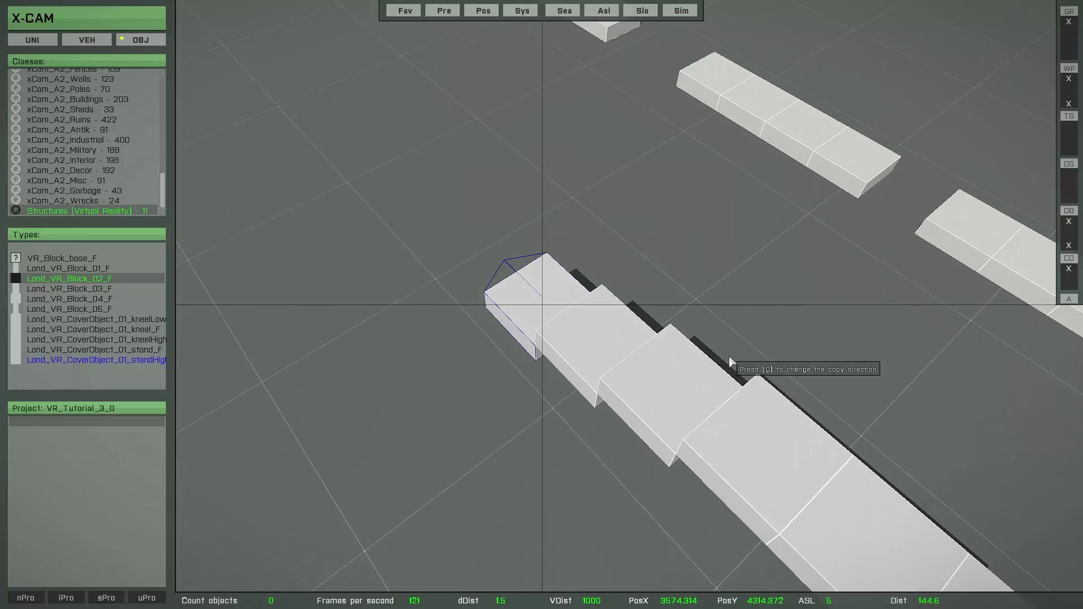
key(c)
key(c)
key(c)
key(c)
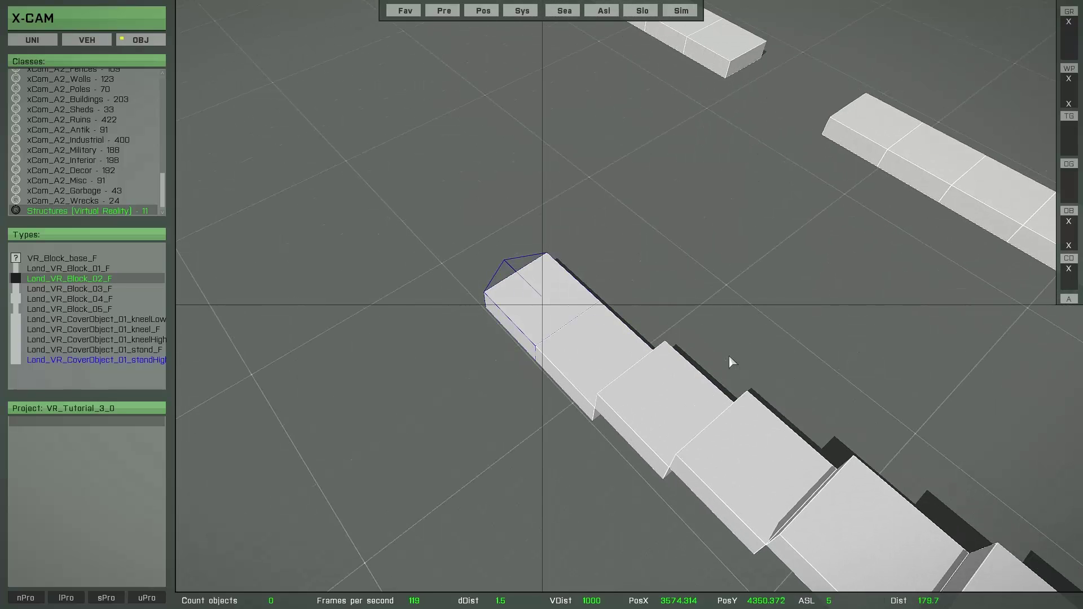
Save the blocks to the project, and place a new Land_VR_Block_02_F block on empty ground with one copy to its north.
key(Delete)
right_drag(729, 355, 724, 451)
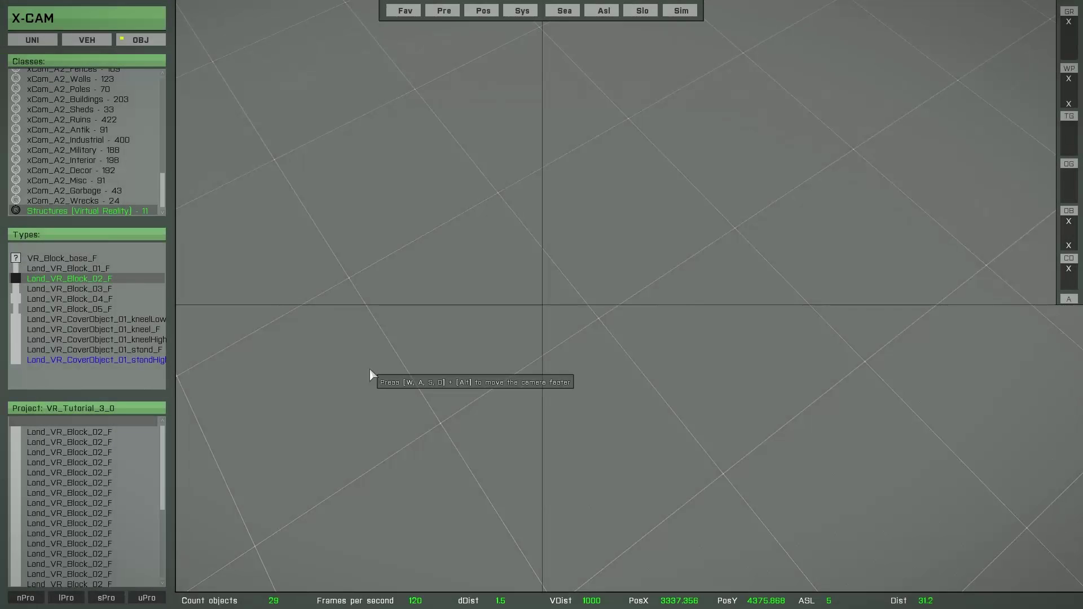
click(102, 278)
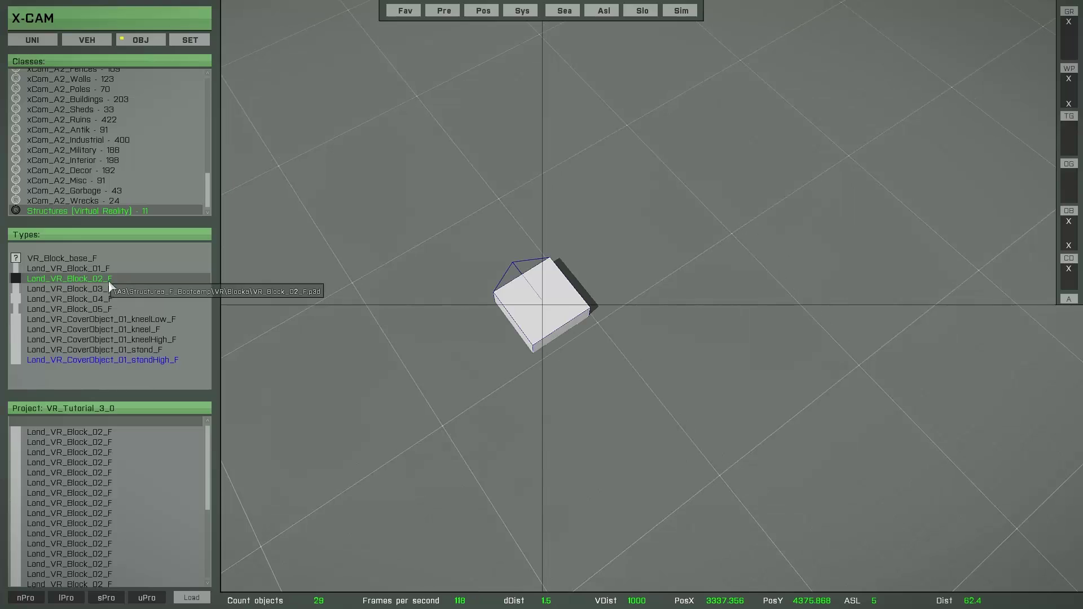
key(KP_8)
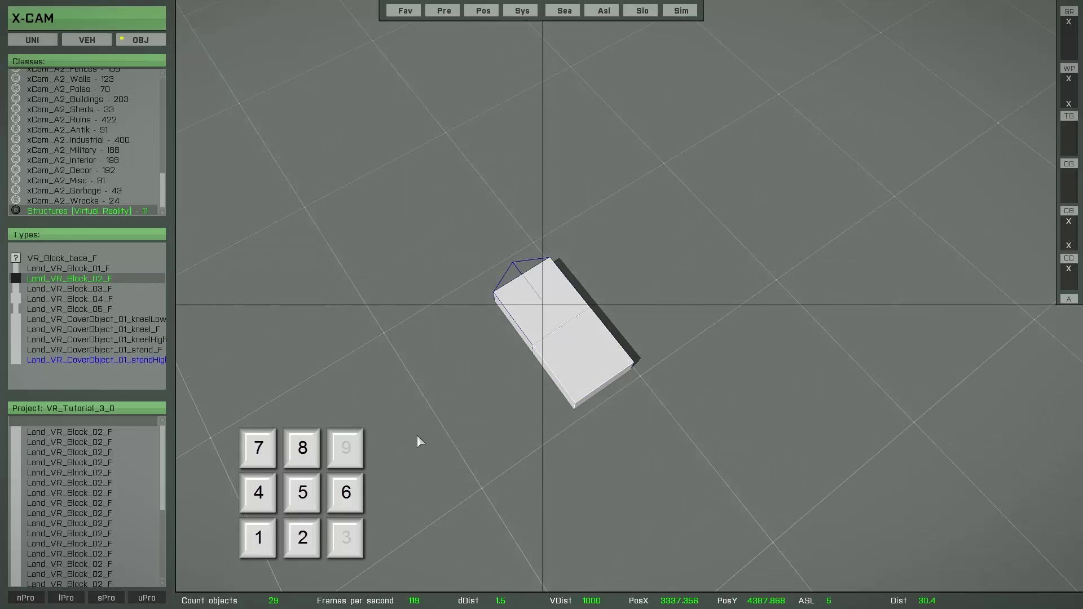
Move the copied block north by several block lengths, and bring it back south by two block lengths.
key(KP_8)
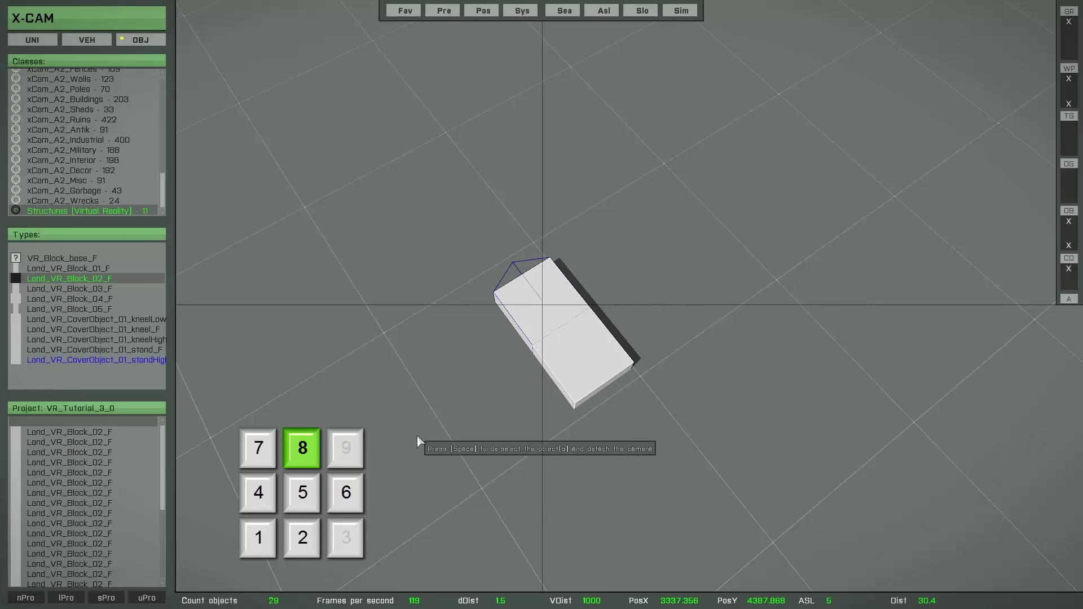
key(KP_8)
key(KP_8)
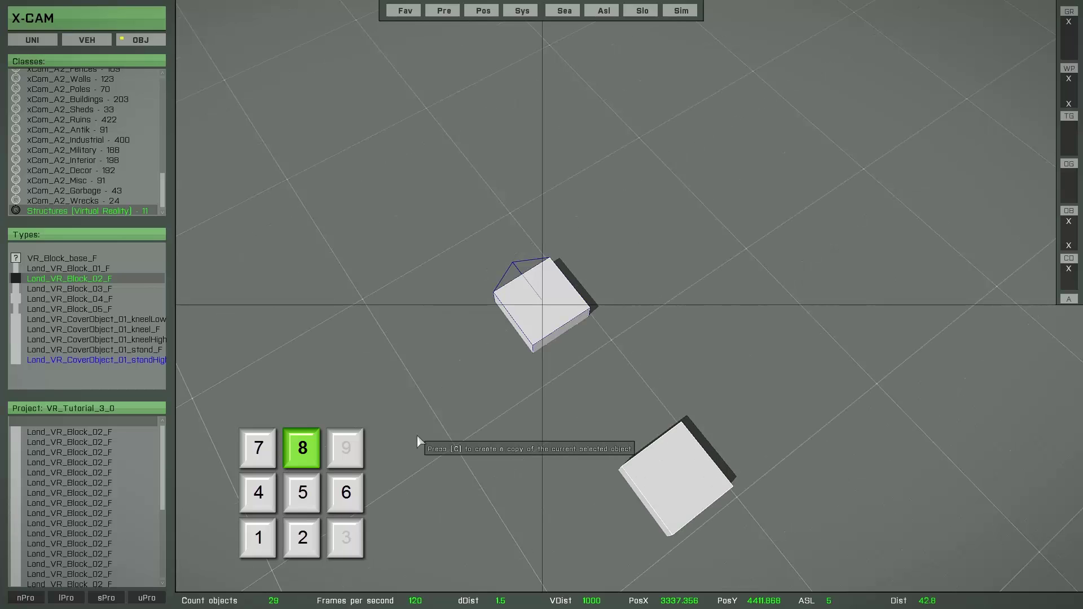
key(w)
key(KP_2)
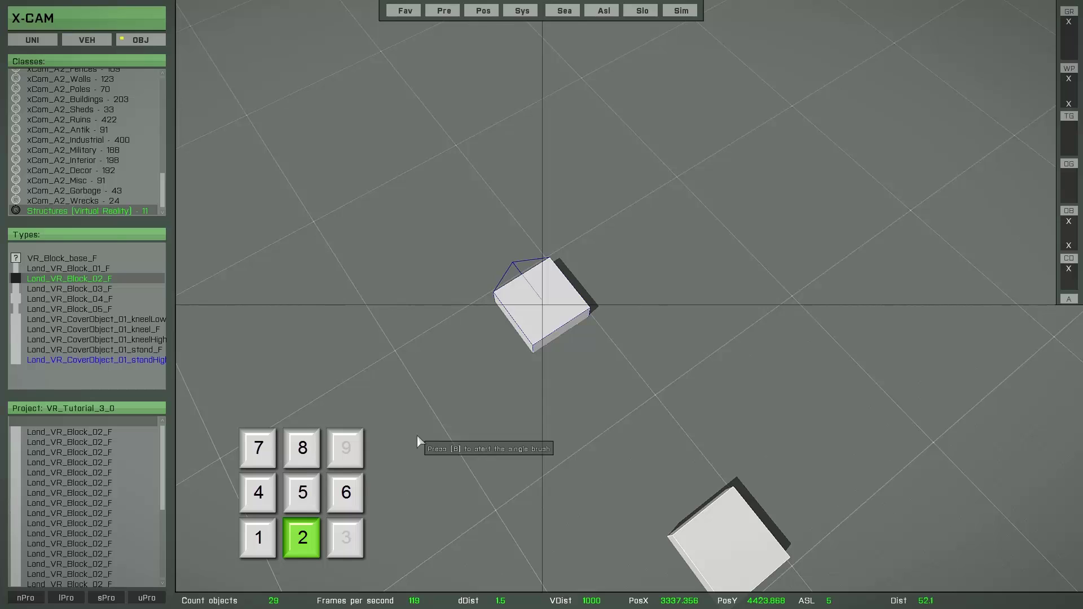
key(s)
key(s)
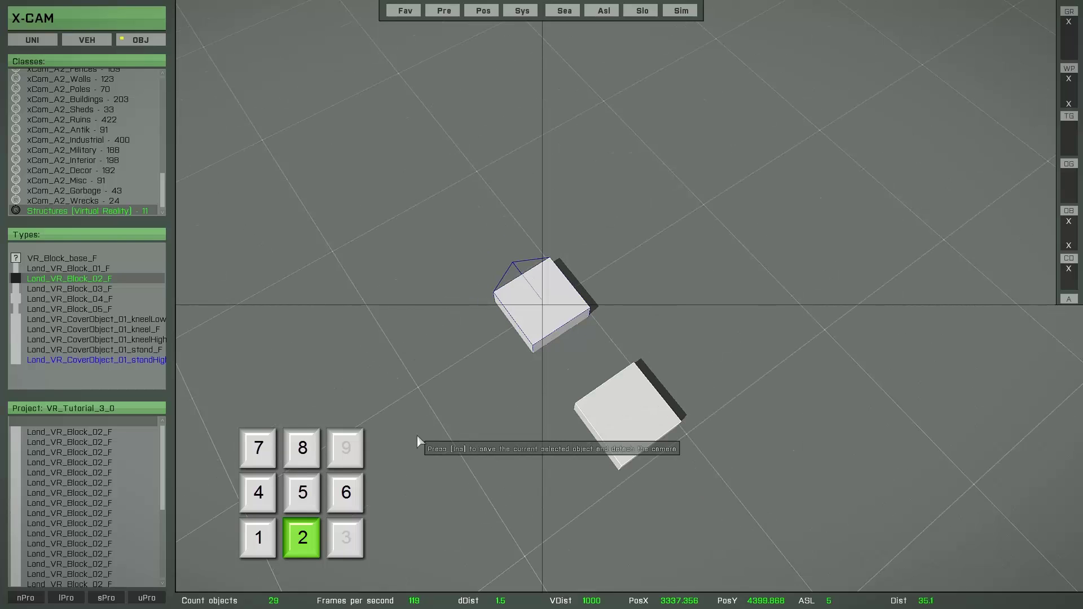
Move the block east by two block lengths, and shift it west by four block lengths past its starting line.
key(d)
key(KP_6)
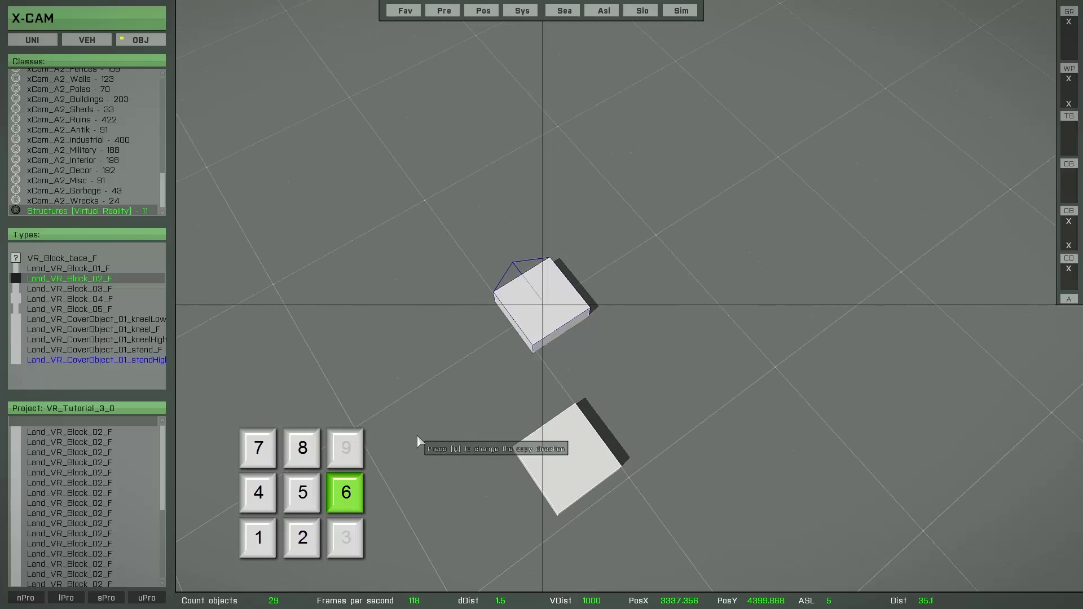
key(d)
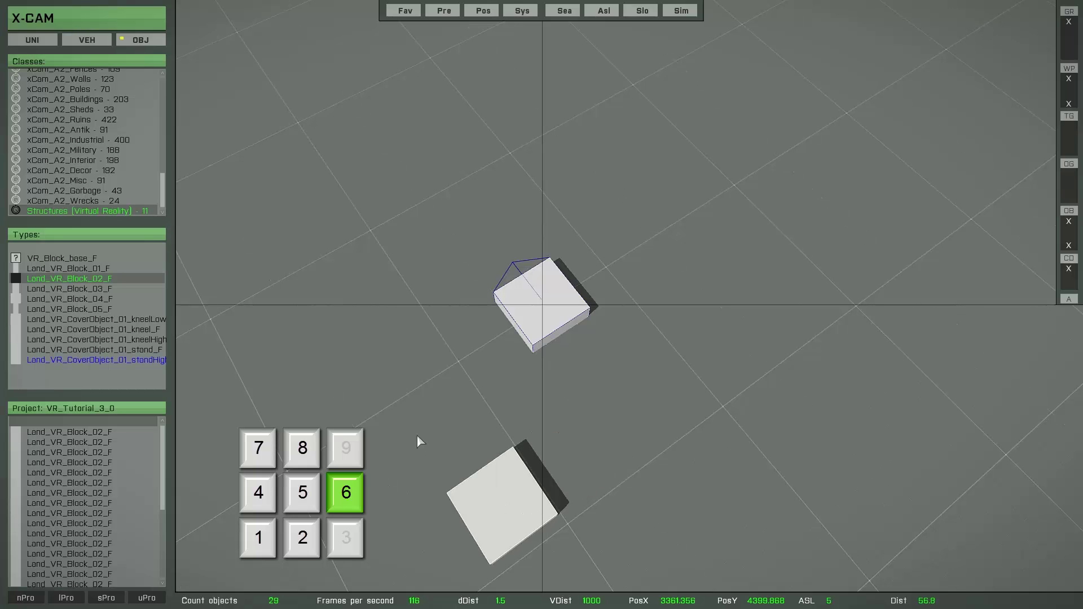
key(a)
key(a)
key(a)
key(a)
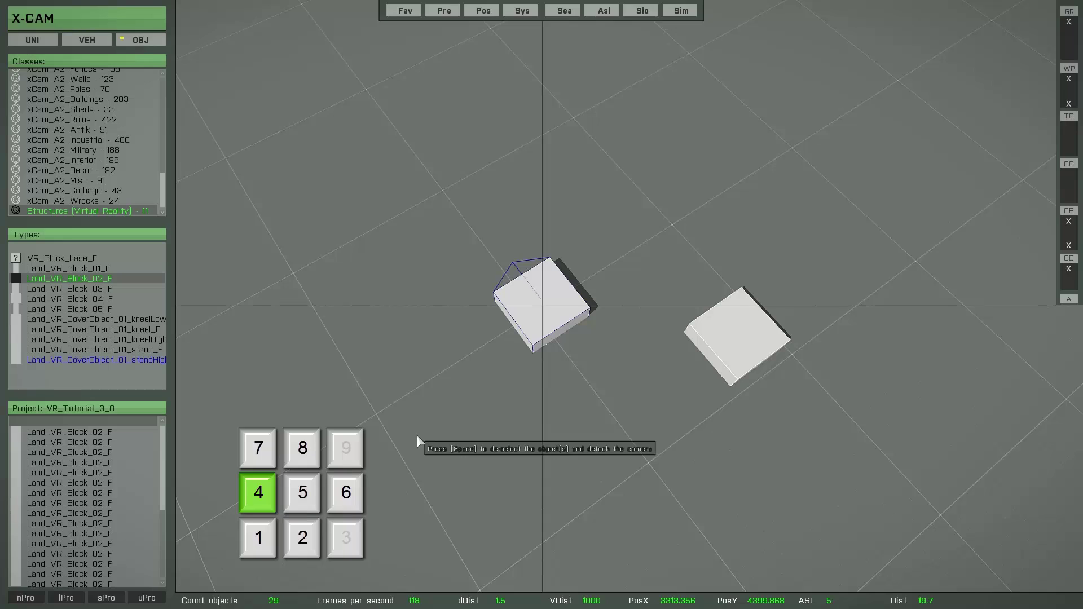
Raise the block straight up off the ground, and lower it back to ground level.
key(q)
key(q)
key(q)
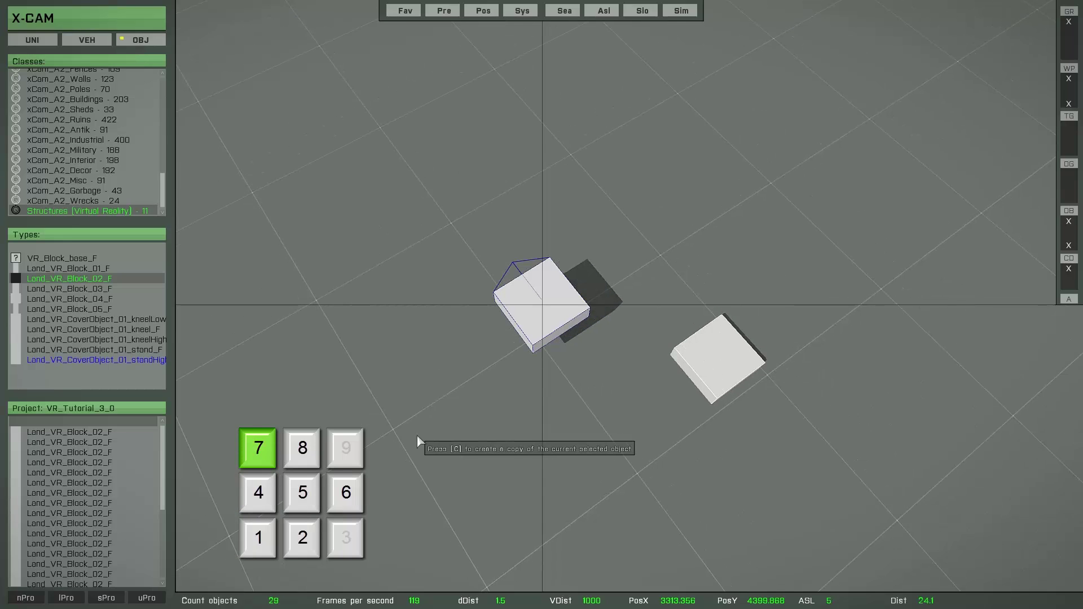
key(q)
key(z)
key(z)
key(z)
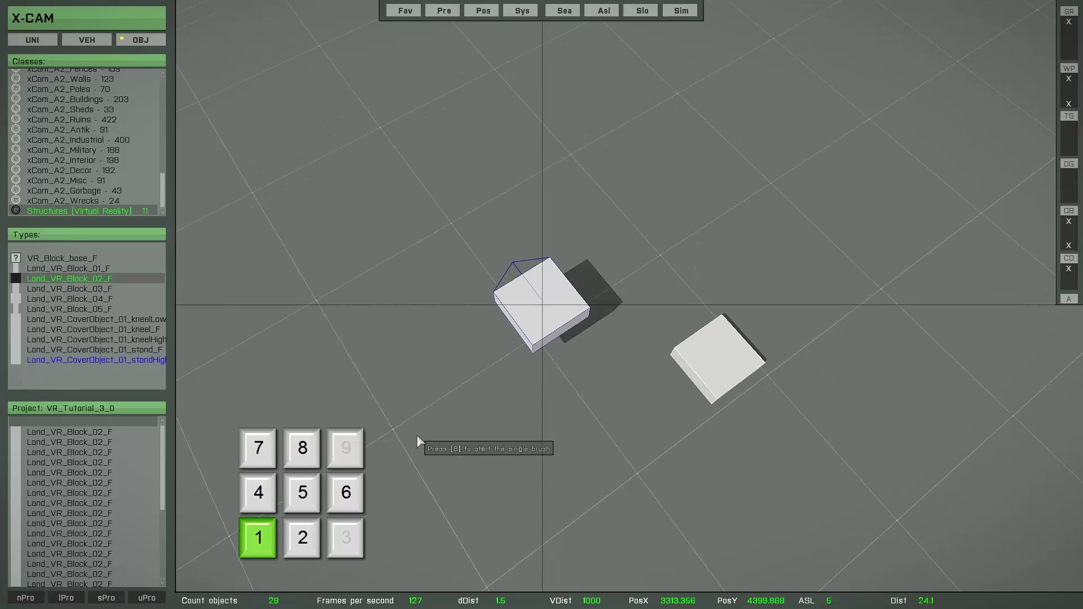
key(z)
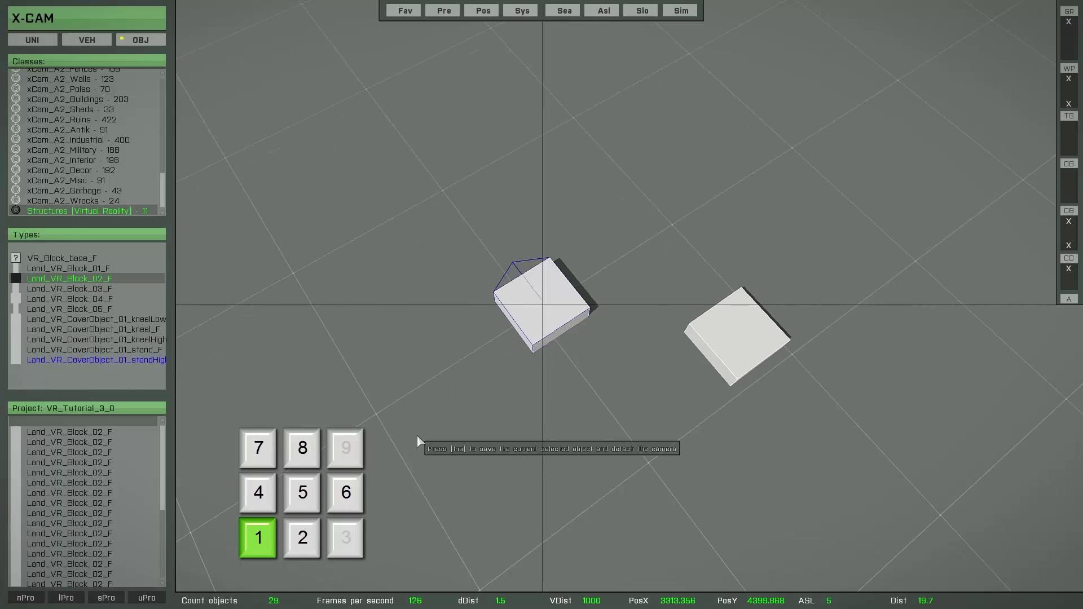
key(Insert)
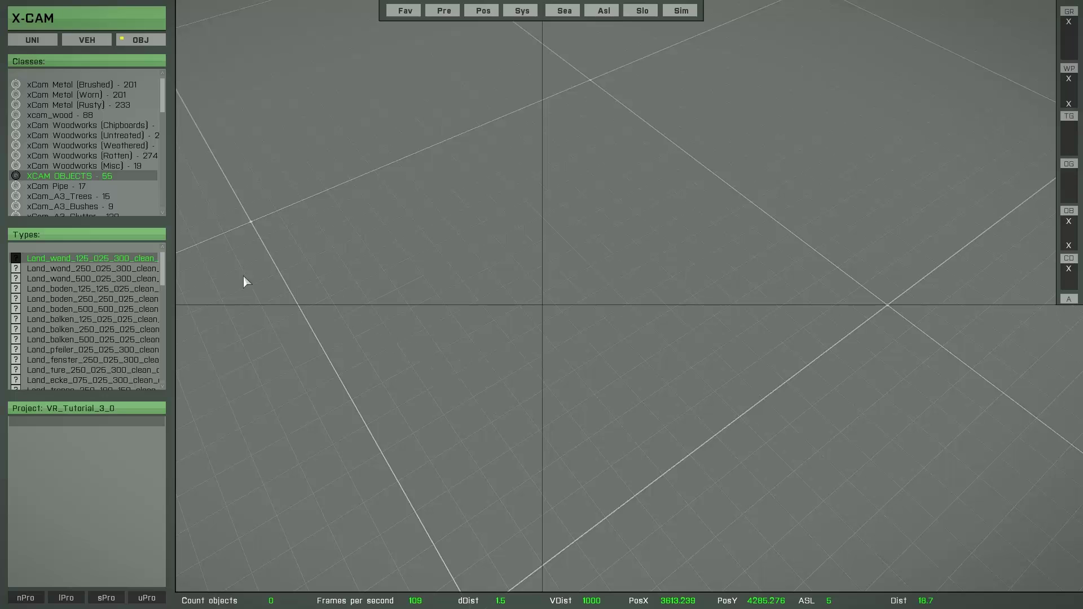
Place a Land_wand_125_025_300_clean_cnc wall panel from the XCAM OBJECTS class and copy it eastward into a straight row of eight panels.
mouse_move(183, 234)
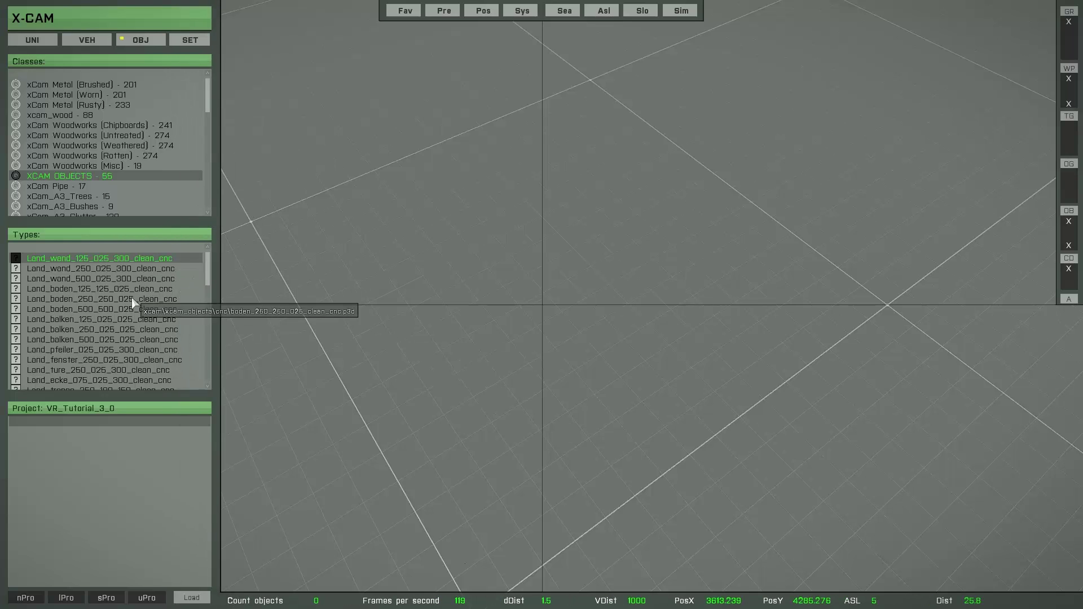
click(110, 258)
right_drag(536, 350, 464, 395)
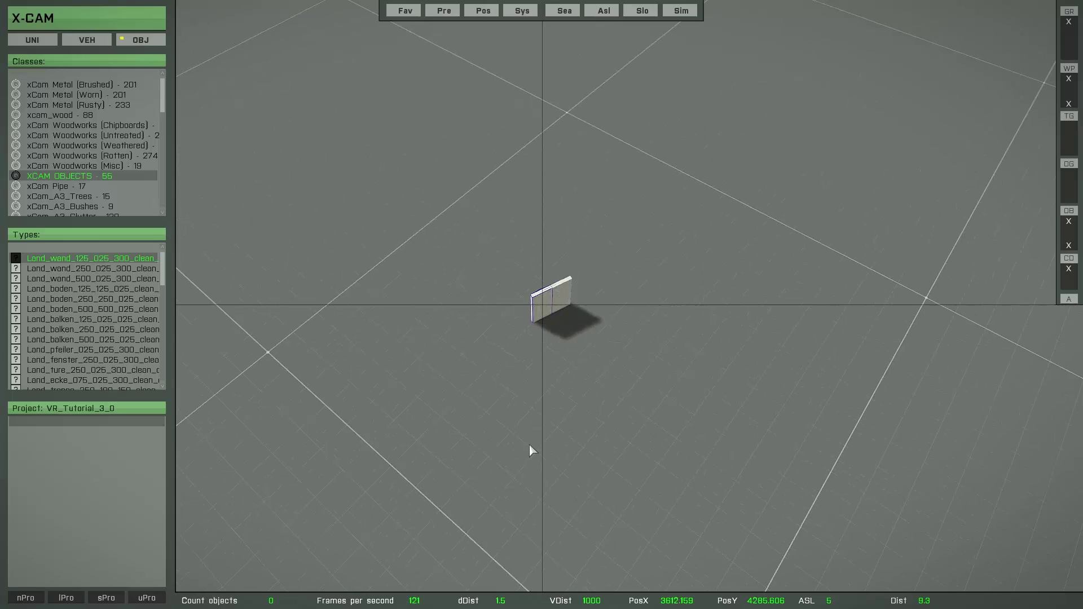
key(Right)
key(Right)
key(Right)
key(Right)
key(Right)
key(Right)
key(Right)
Copy the end panel upward, and copy it back to the west to build a second row on top of the first.
key(Page_Up)
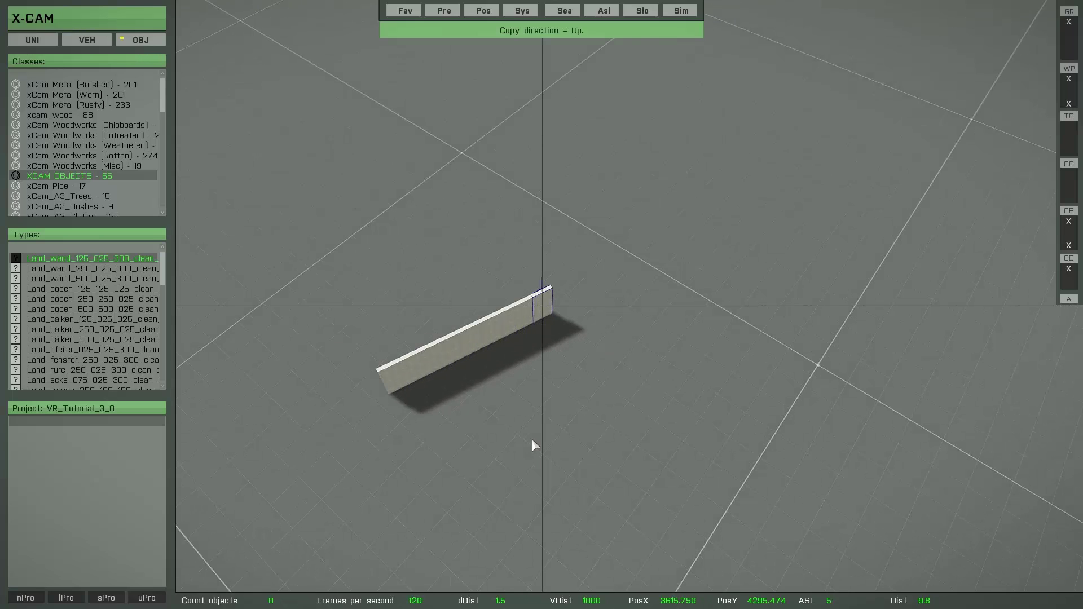
key(space)
key(Right)
key(Down)
key(Left)
key(space)
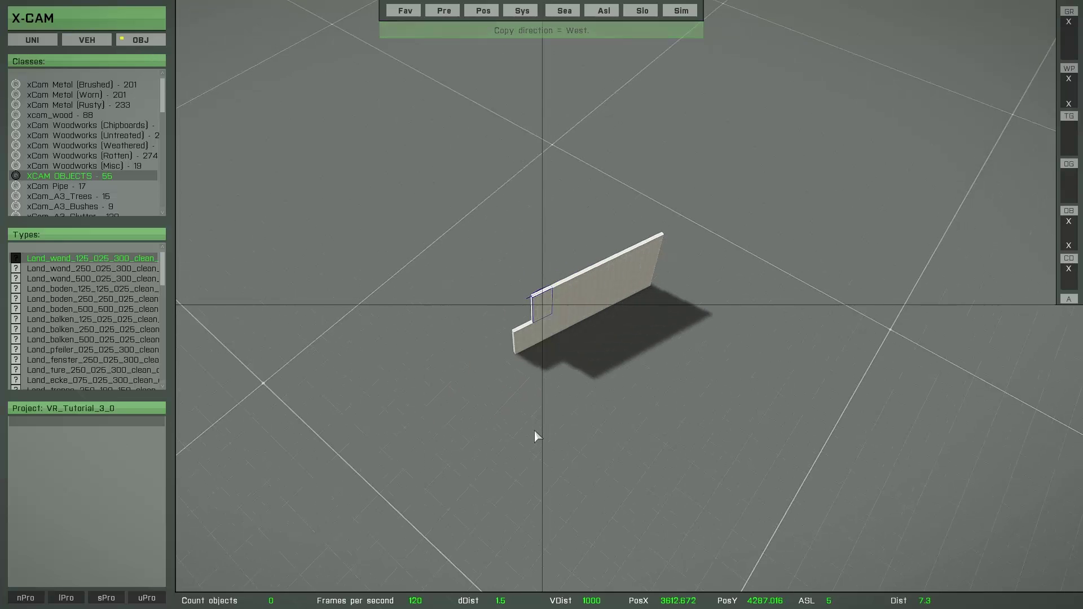
Copy the panel up once more and eastward to complete a third row of eight, and save the wall to the project.
key(Up)
key(Right)
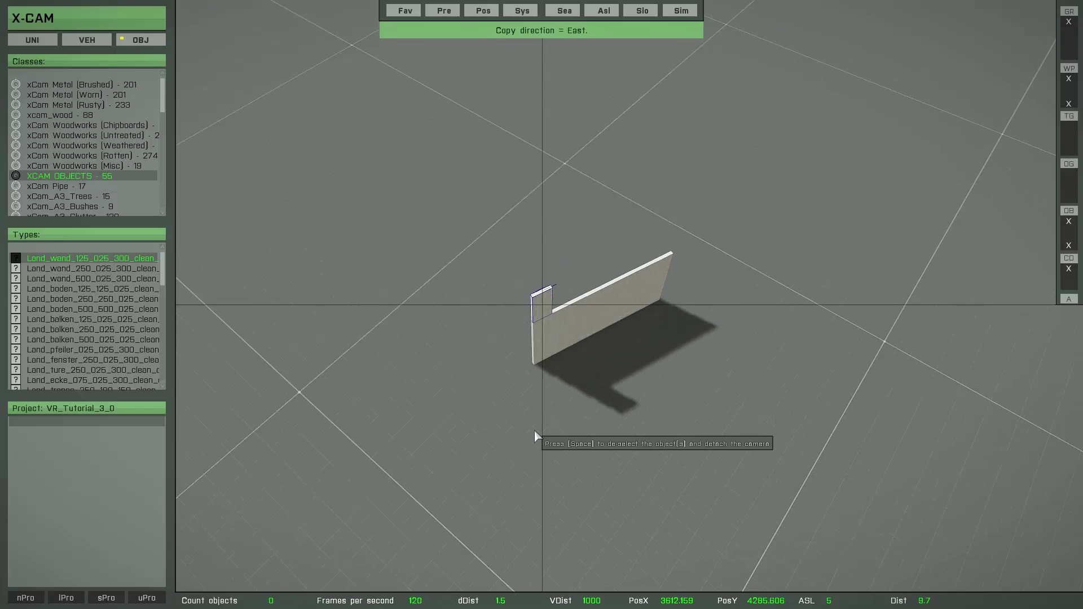
key(space)
key(space)
key(space)
key(space)
key(space)
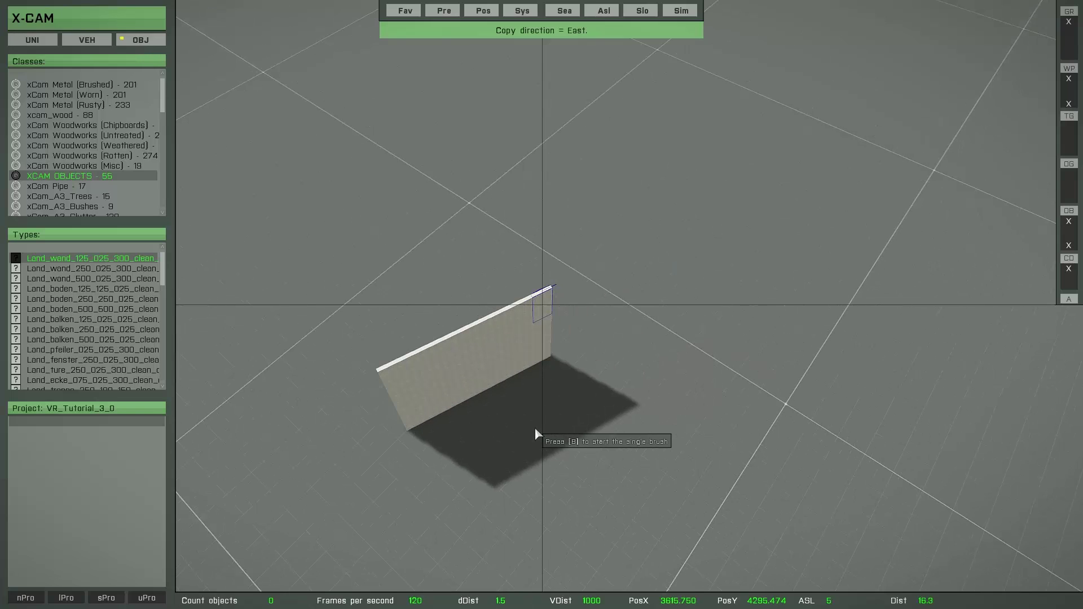
key(Delete)
Delete individual wall panels: third, fifth and seventh of the top row, third and sixth of the middle row, first and last of the bottom row.
key(s)
key(a)
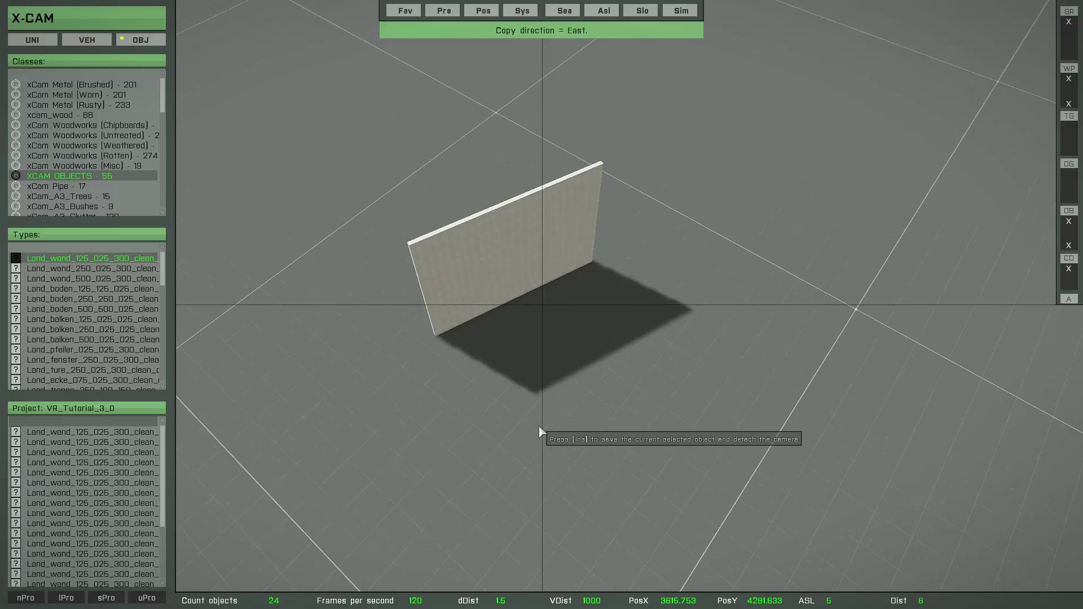
key(w)
scroll(544, 421, up, 3)
key(s)
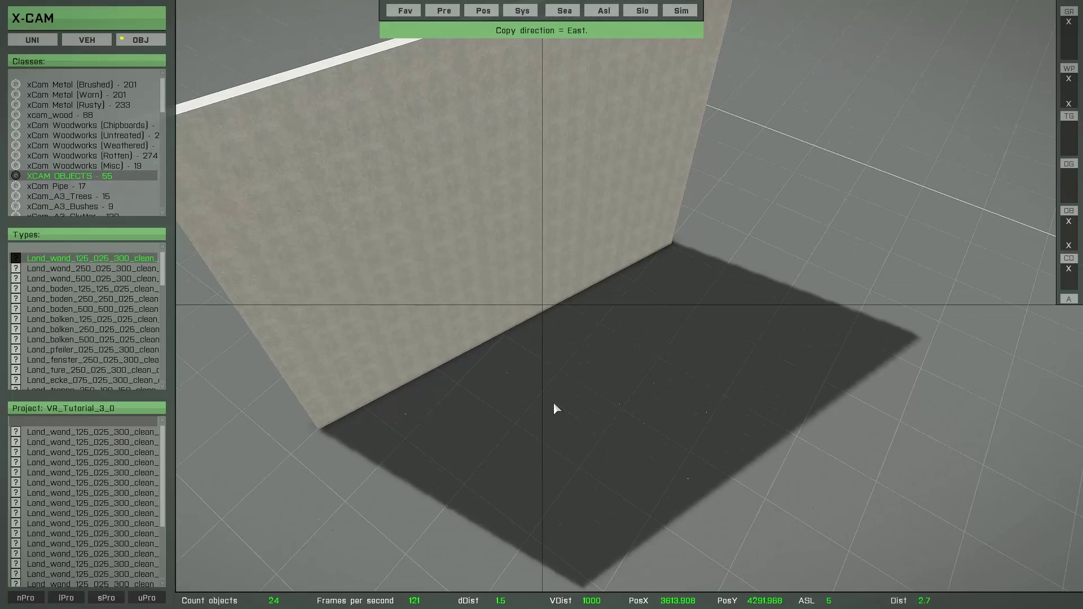
key(a)
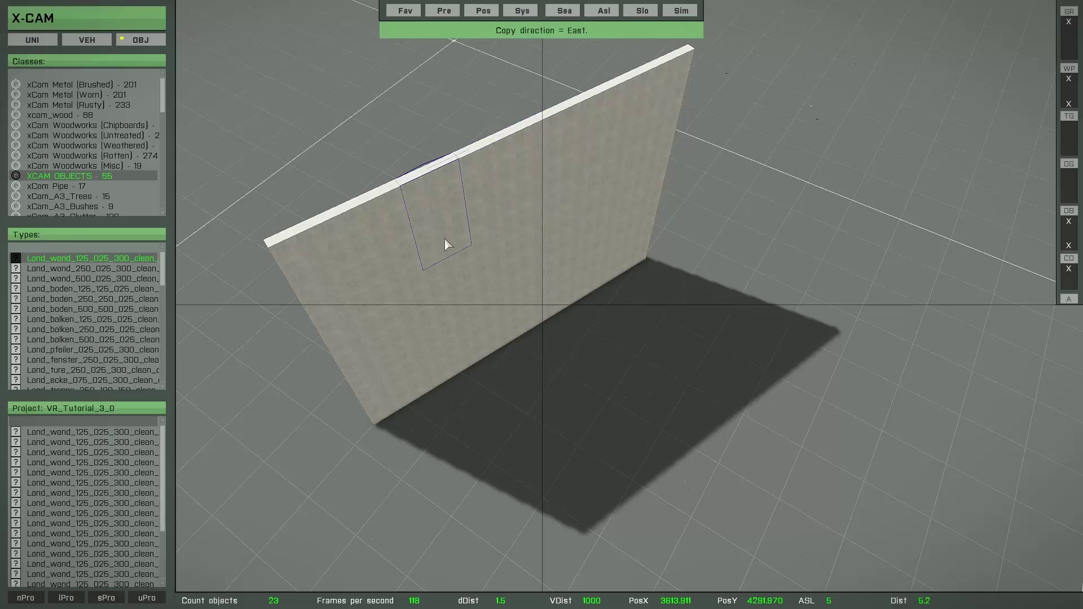
key(Delete)
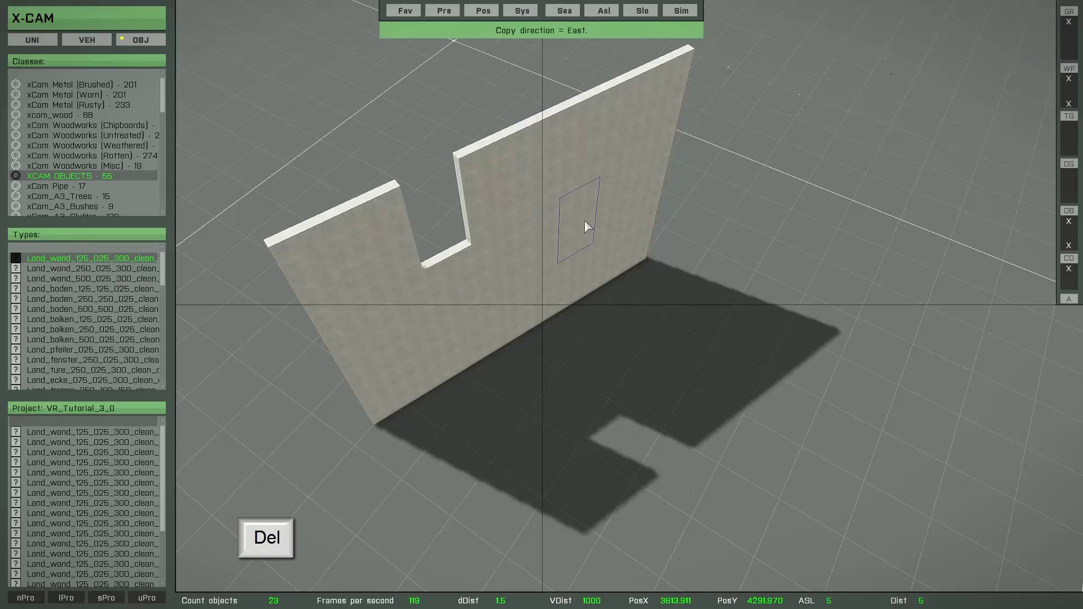
key(Delete)
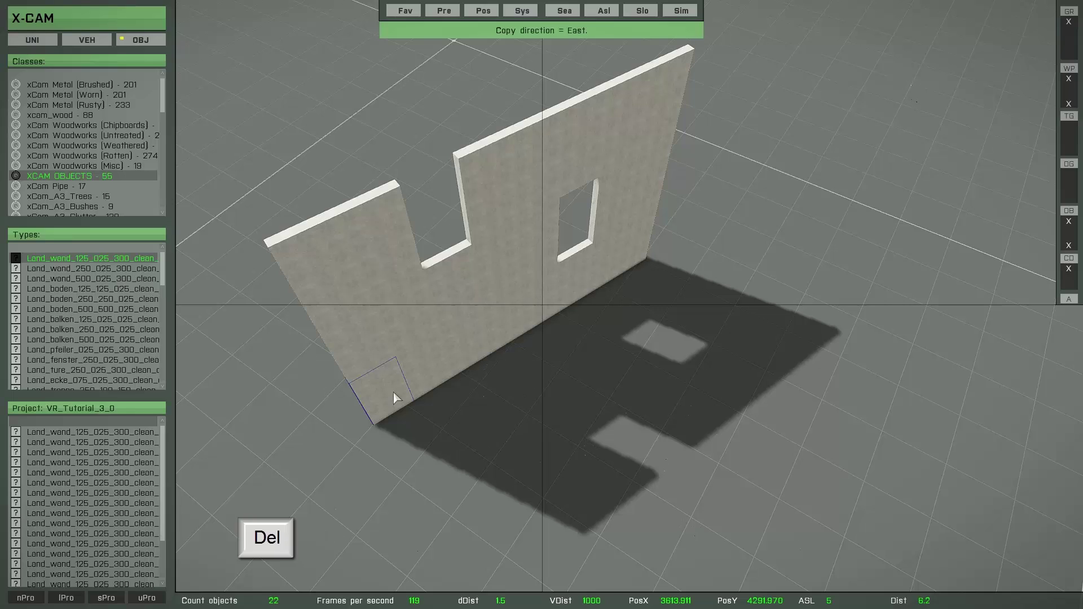
key(Delete)
key(Delete)
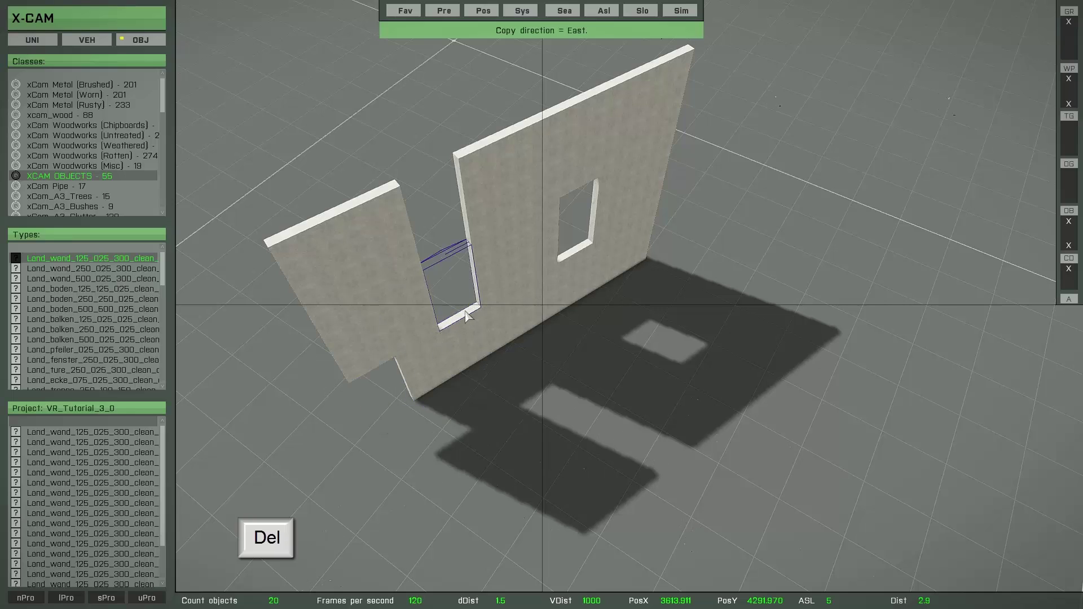
key(Delete)
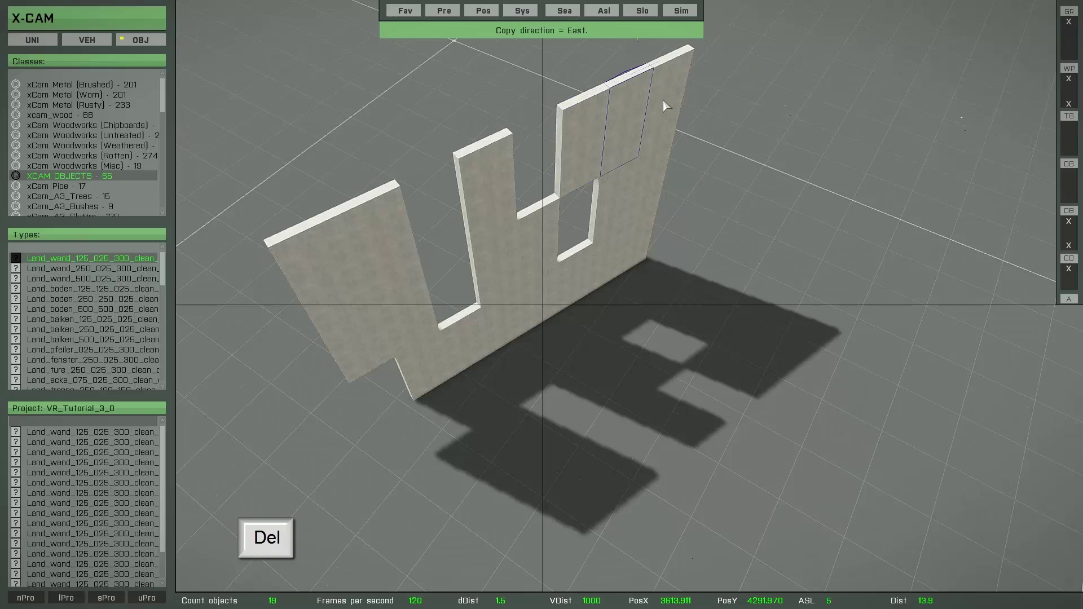
key(Delete)
key(Delete)
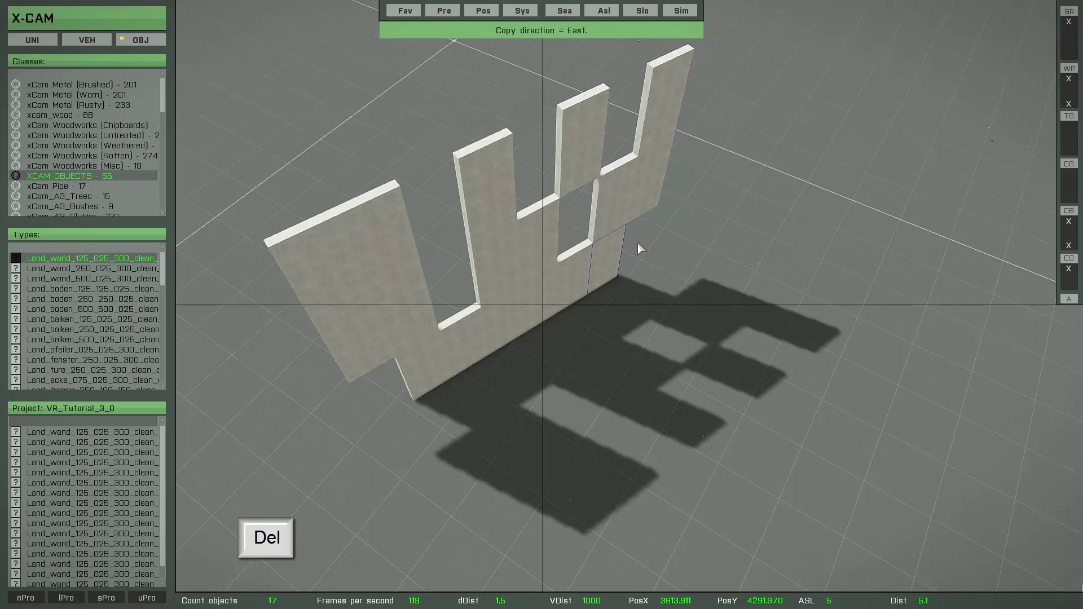
key(a)
mouse_move(537, 424)
right_down()
mouse_move(551, 406)
mouse_move(550, 419)
right_up()
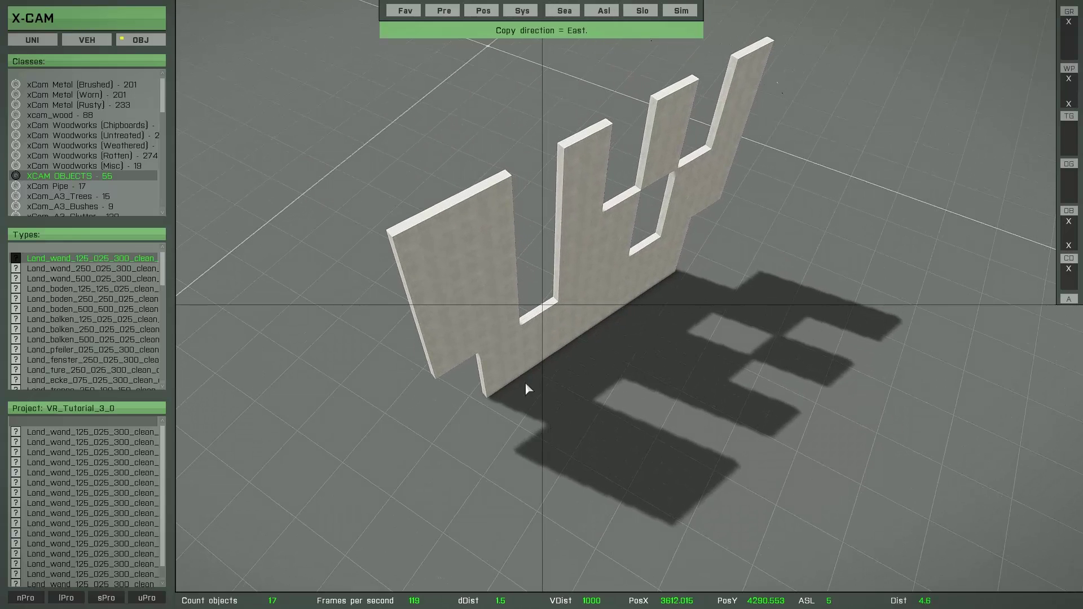
Select a panel at the end of the middle row and delete wall panels one after another, leaving only the four separate top-row panels.
double_click(438, 251)
mouse_move(677, 445)
right_down()
mouse_move(479, 429)
mouse_move(682, 449)
mouse_move(529, 436)
mouse_move(786, 424)
mouse_move(672, 433)
right_up()
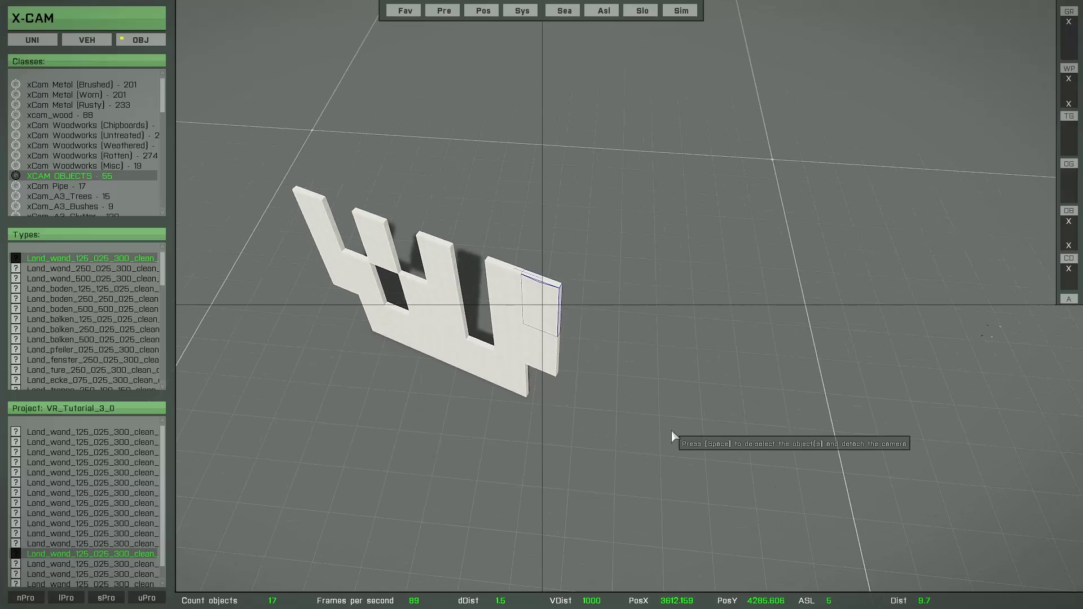
key(Delete)
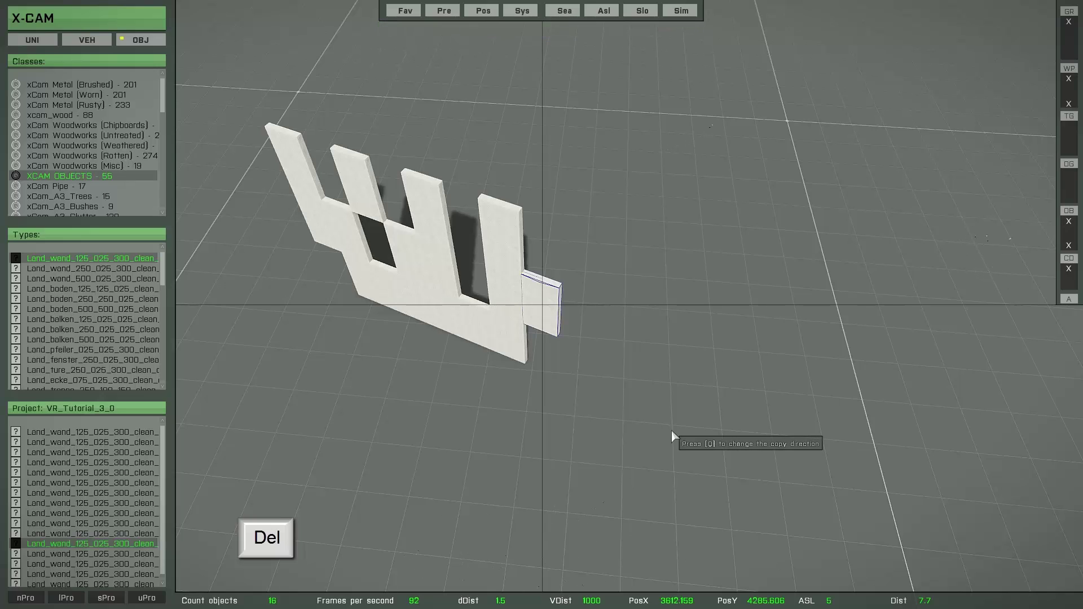
key(Delete)
key(Delete)
key(Delete)
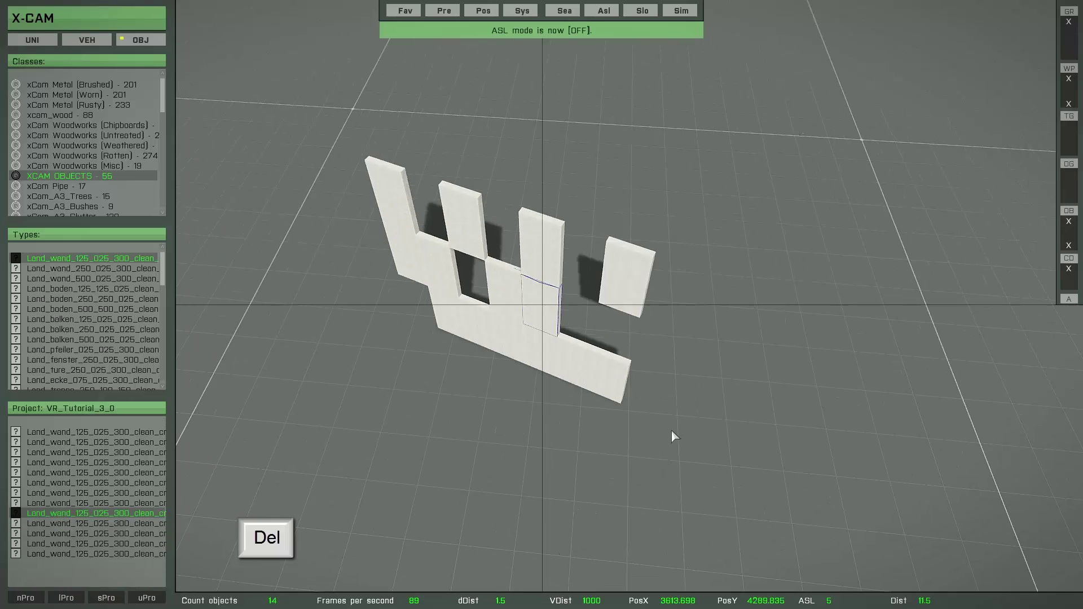
key(Delete)
key(Delete)
key(Delete)
key(Delete)
key(Delete)
key(Delete)
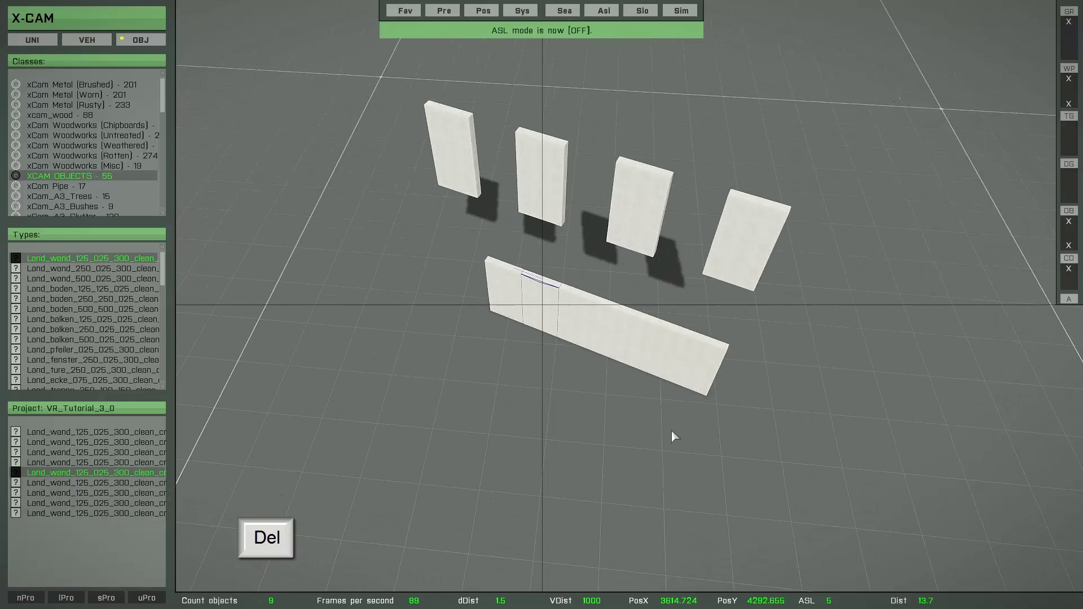
key(Delete)
key(Delete)
key(Delete)
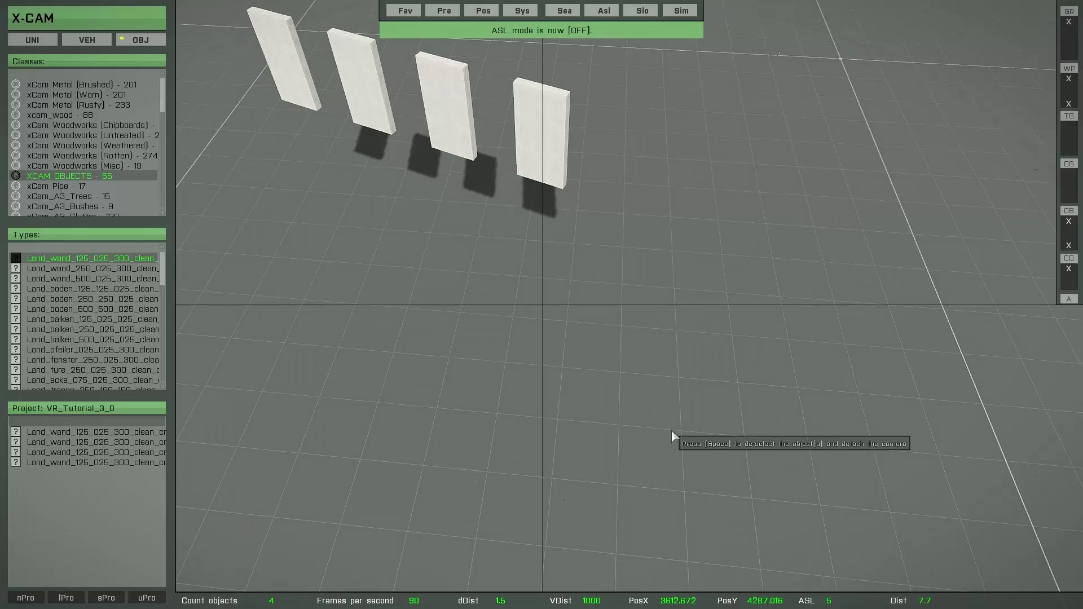
Place a new Land_wand_125_025_300_clean_cnc panel on the open ground in front of the four remaining panels and copy it into a straight row.
scroll(654, 426, down, 1)
key(s)
right_drag(653, 416, 753, 418)
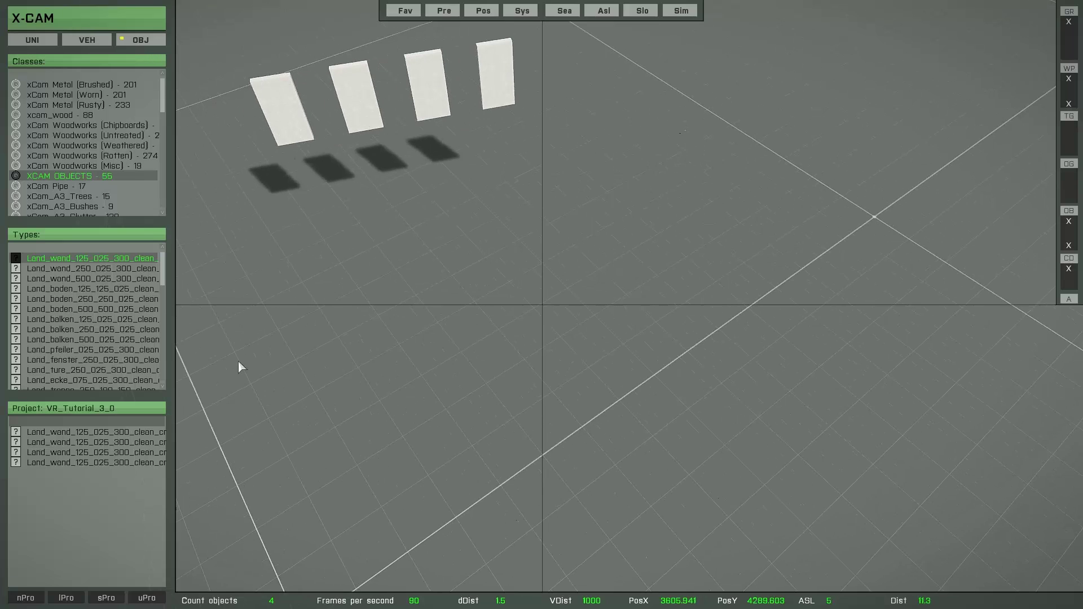
double_click(133, 259)
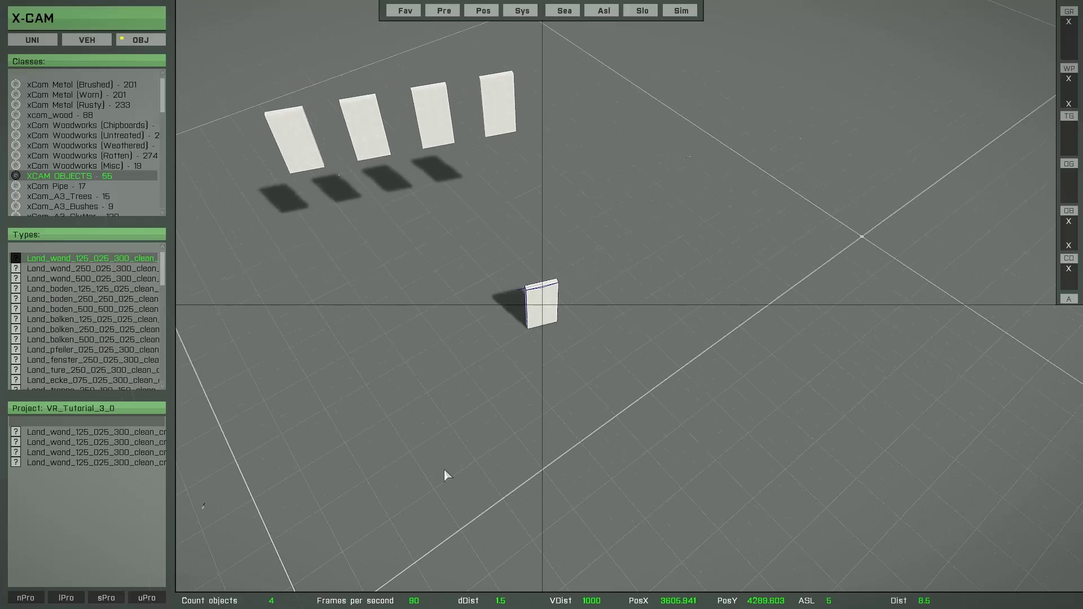
key(a)
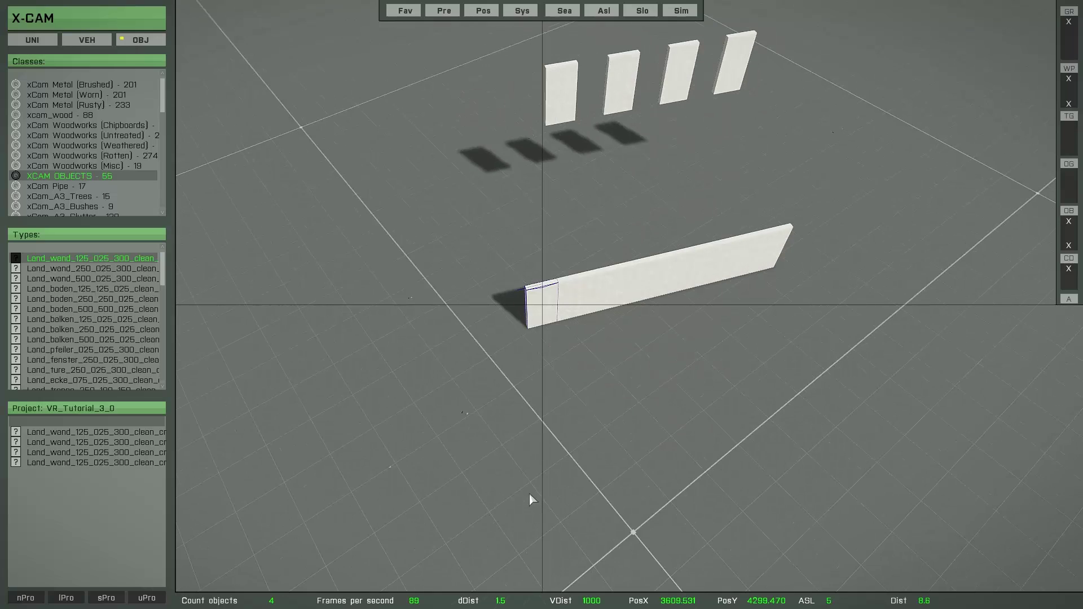
Add a turned panel flush against the row's end as a corner, copy it into a second angled row, and save the wall to the project.
scroll(534, 495, up, 5)
key(KP_Add)
scroll(548, 484, up, 3)
drag(559, 490, 589, 443)
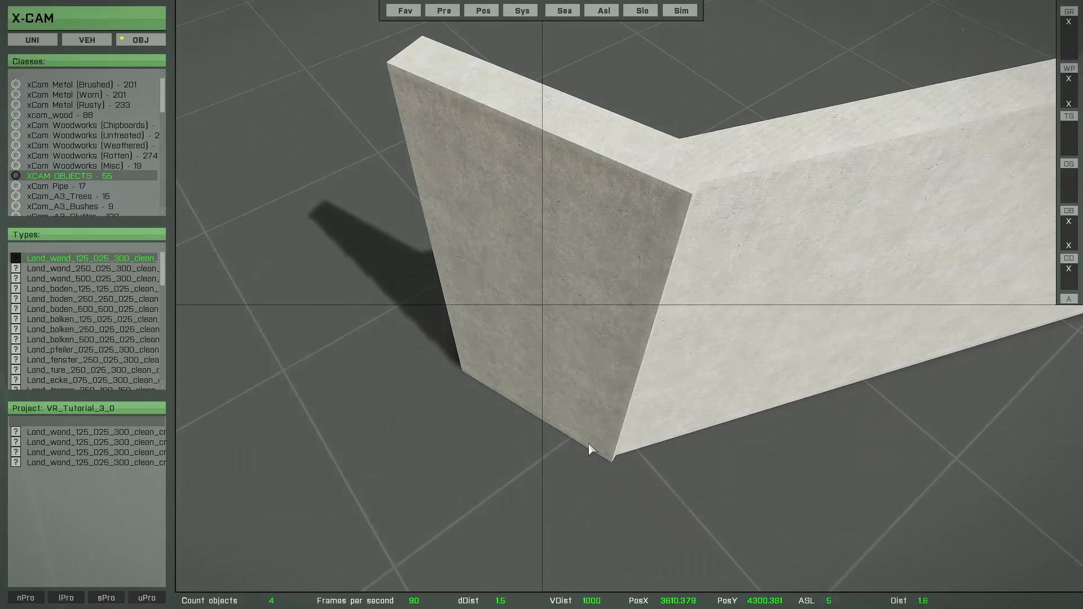
scroll(584, 451, down, 5)
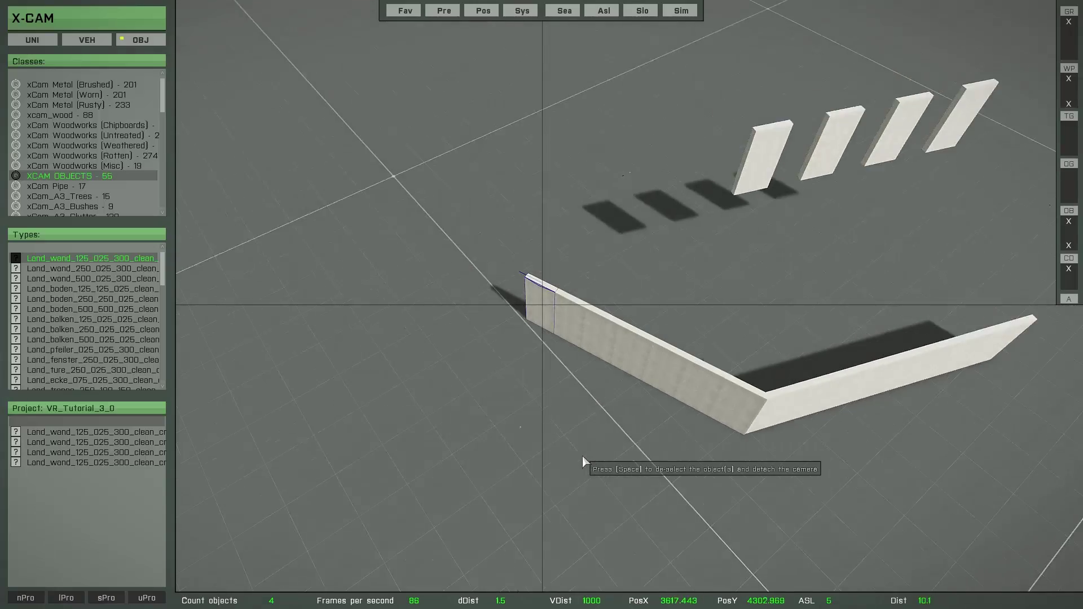
key(space)
right_drag(581, 455, 588, 416)
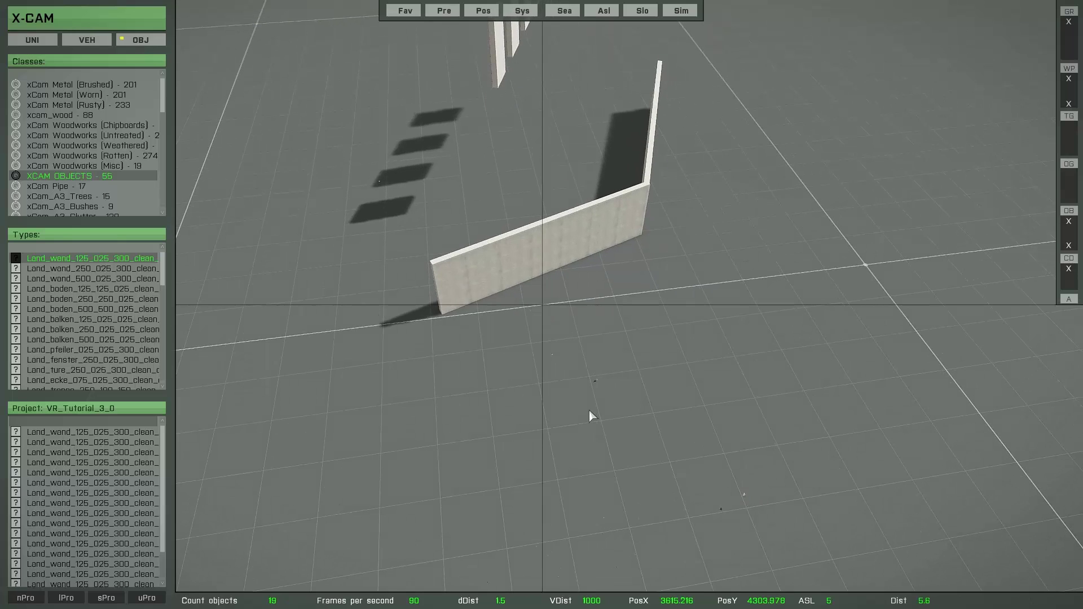
Select the last placed panel at the free end of the angled wall and delete five panels in reverse order towards the corner.
key(End)
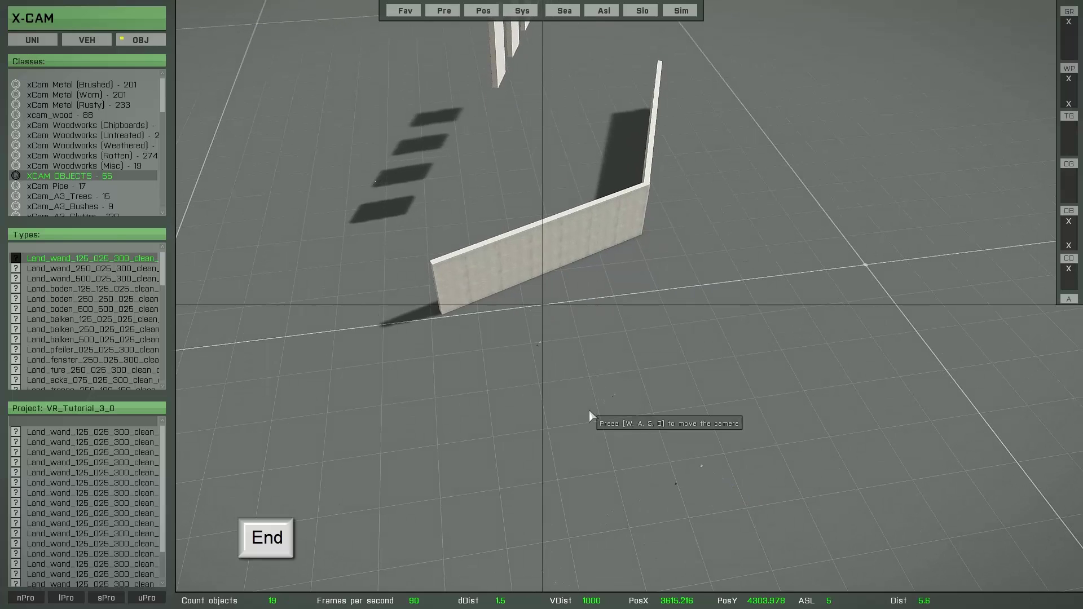
key(End)
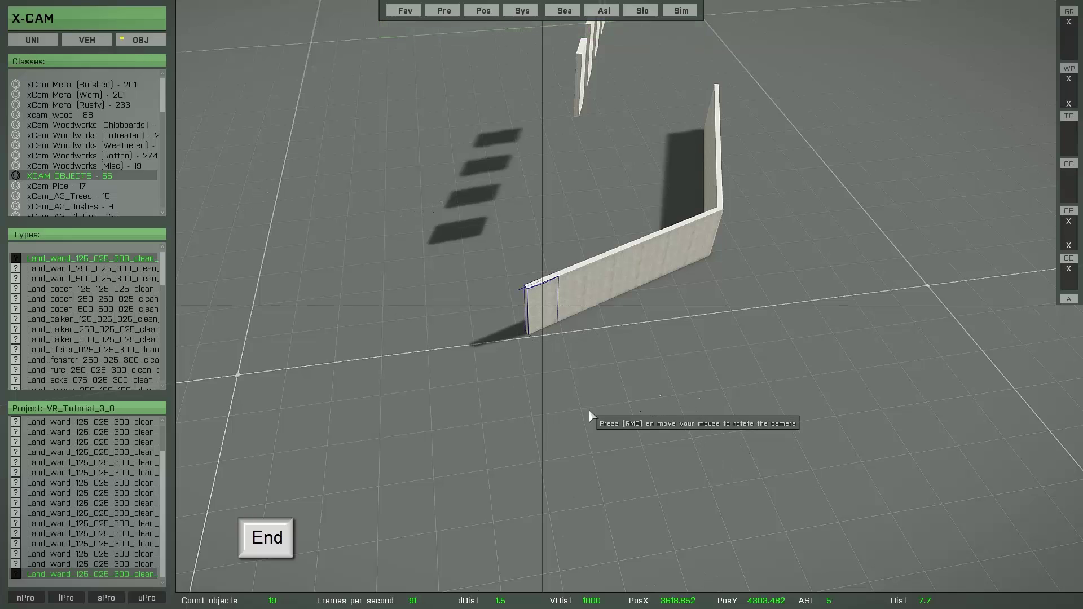
right_drag(566, 295, 723, 456)
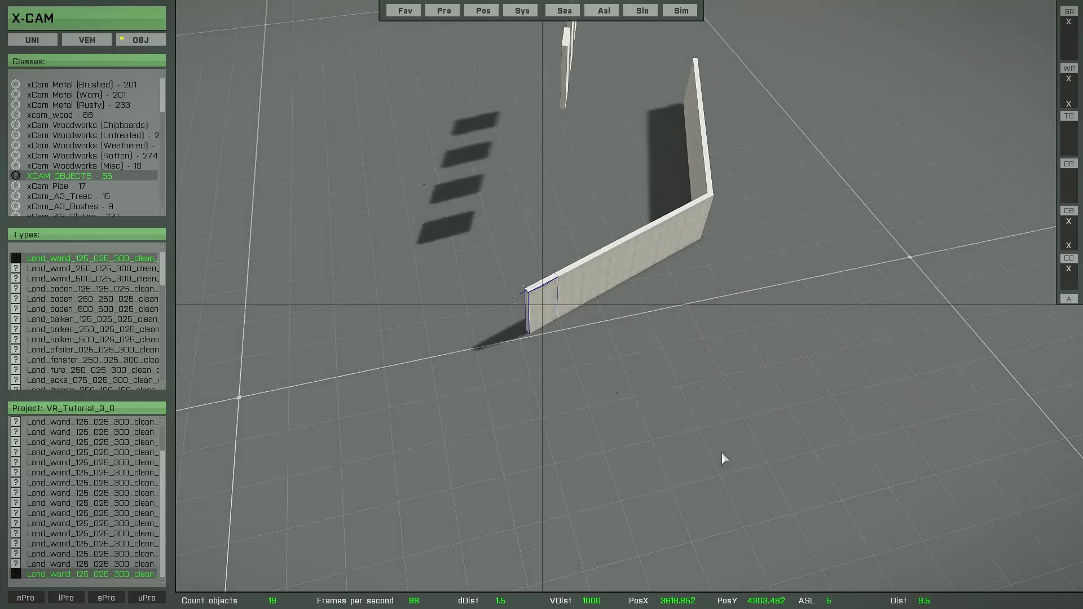
key(Delete)
key(Delete)
key(Delete)
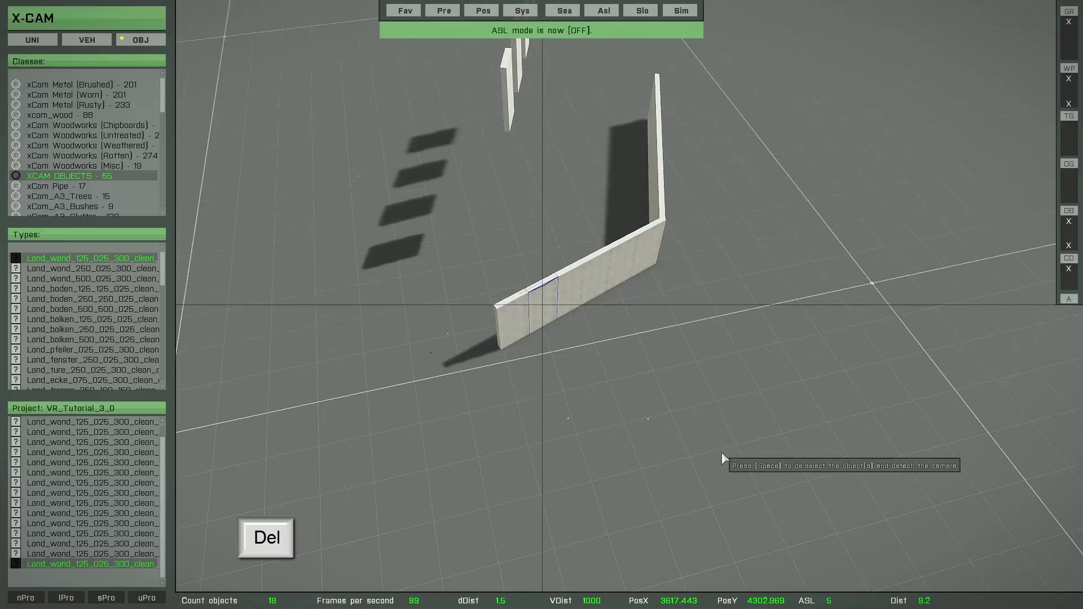
key(Delete)
key(Delete)
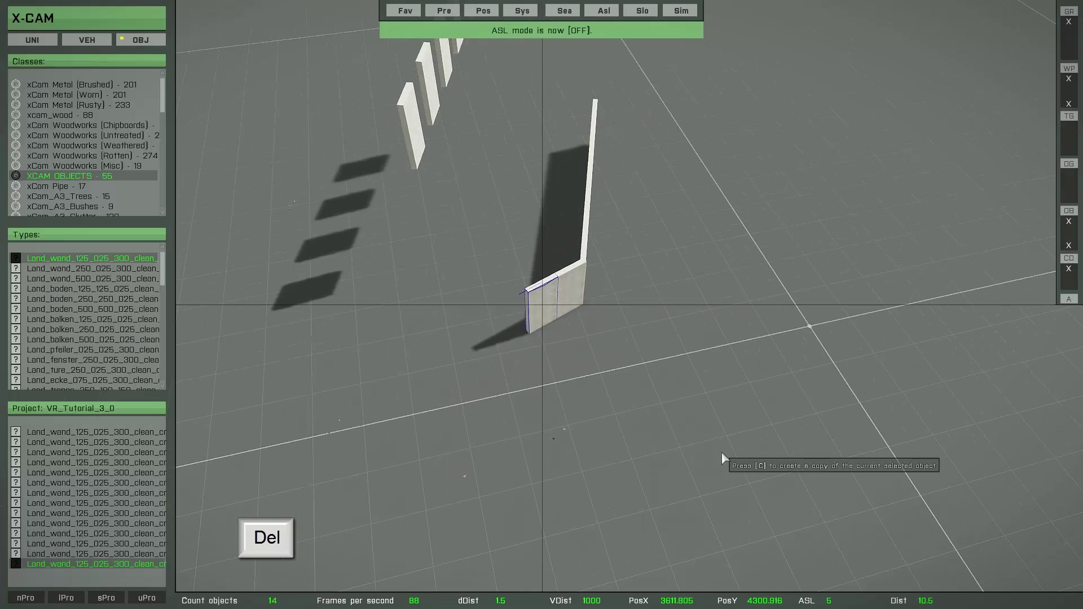